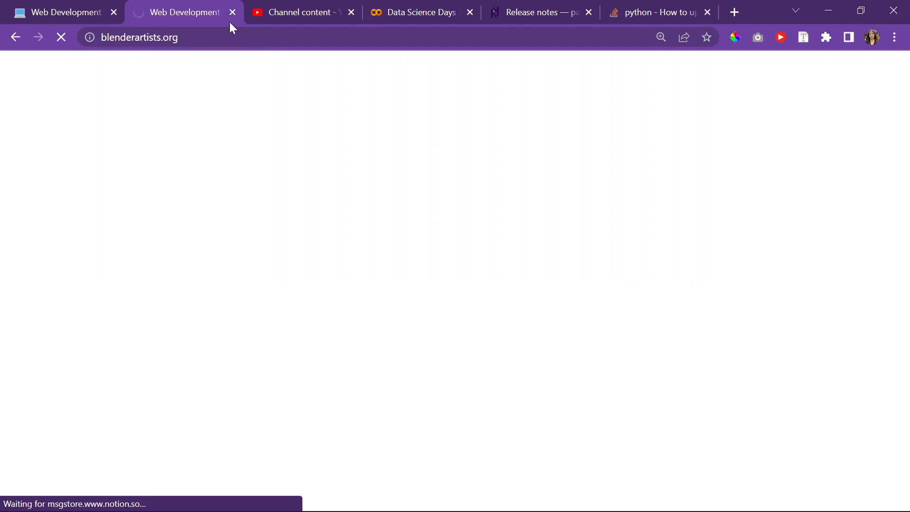
Open the Blender page on notion.so in the browser
{"action": "key", "text": "ctrl+l"}
{"action": "type", "text": "blen"}
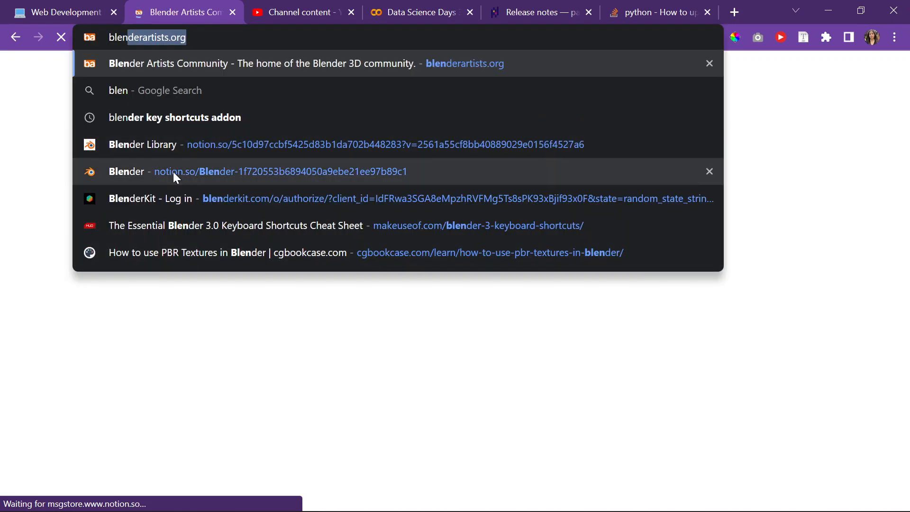
{"action": "left_click", "coordinate": [173, 171]}
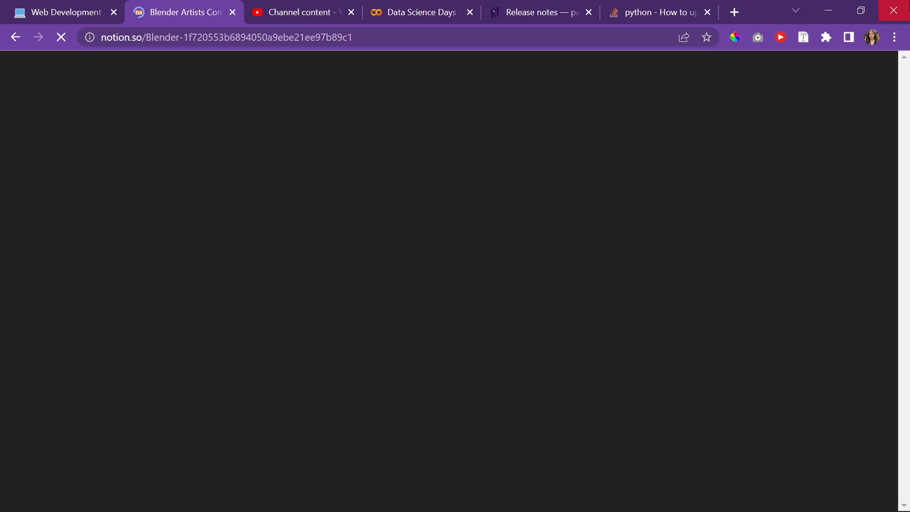
{"action": "left_click_drag", "start_coordinate": [768, 6], "coordinate": [709, 4]}
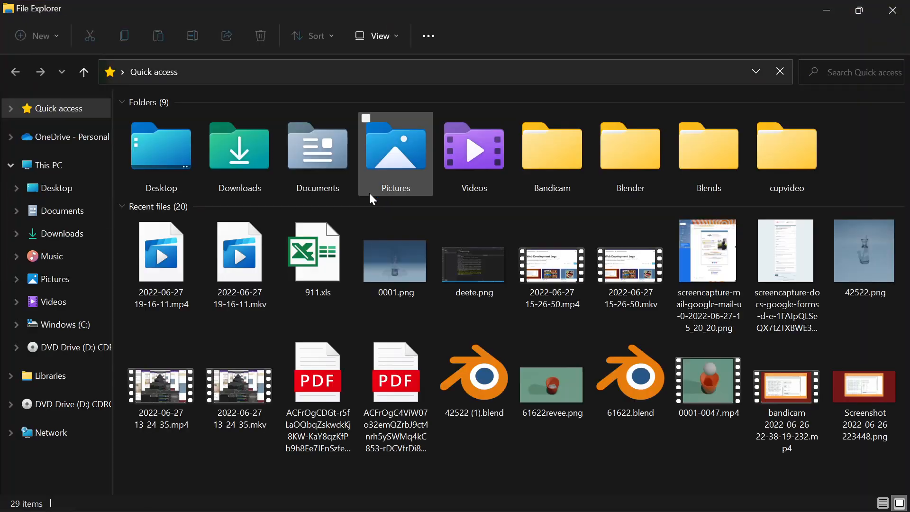
Switch to File Explorer and look through the rendered PNG frames in the Desktop\Blender\drink_img folder
{"action": "left_click", "coordinate": [66, 194]}
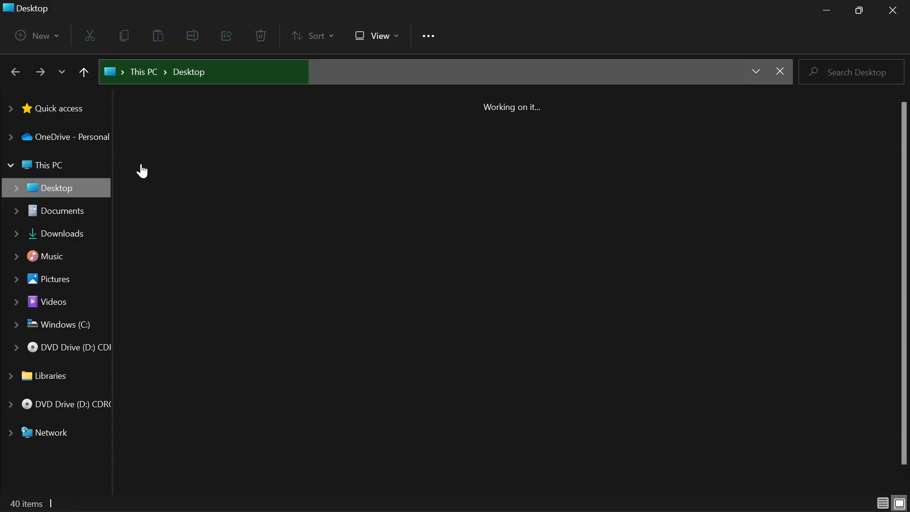
{"action": "left_click", "coordinate": [167, 143]}
{"action": "left_click_drag", "start_coordinate": [157, 144], "coordinate": [247, 172]}
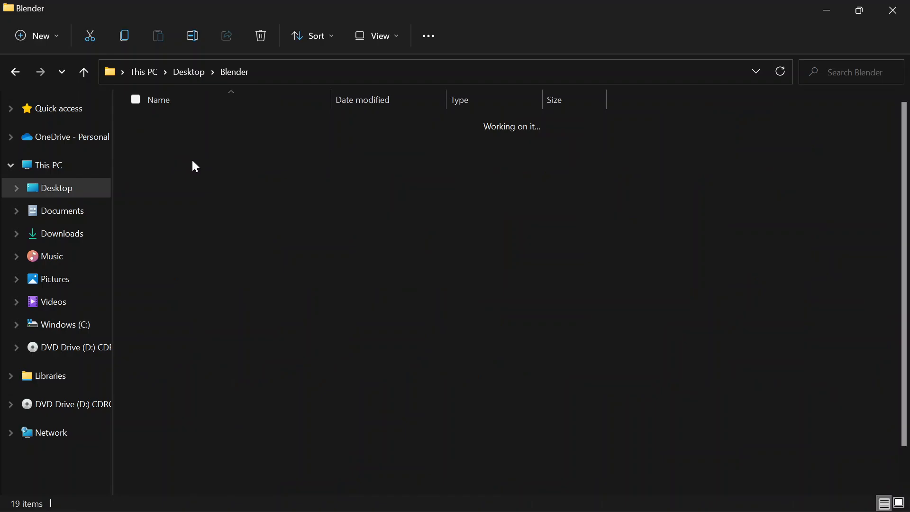
{"action": "left_click", "coordinate": [167, 170]}
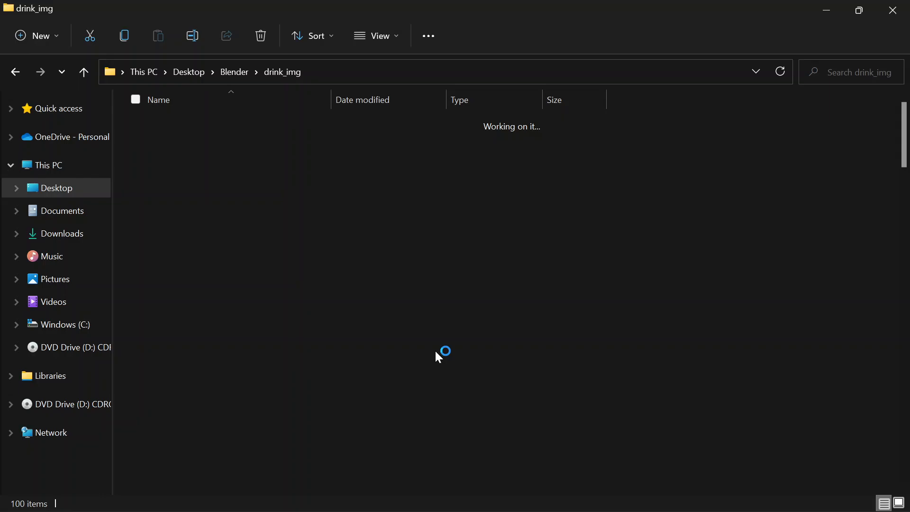
{"action": "key", "text": "XF86MonBrightnessUp"}
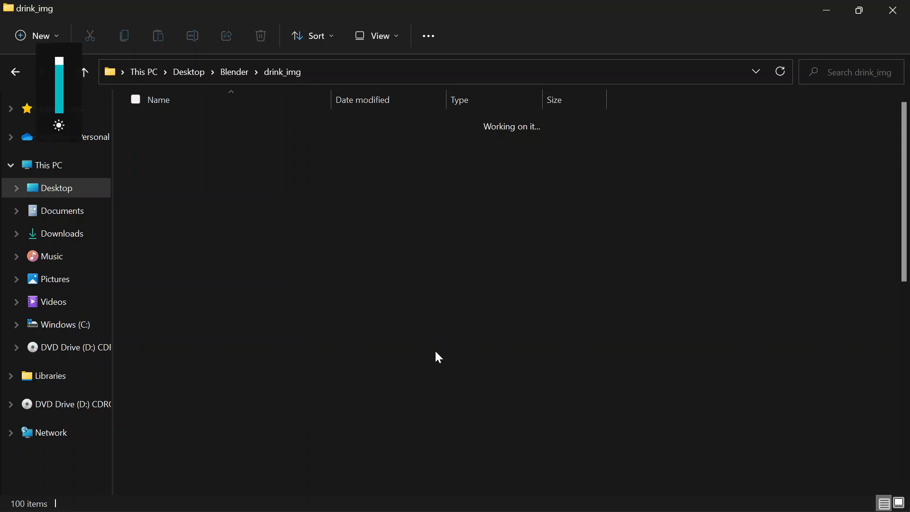
{"action": "scroll", "coordinate": [740, 405], "scroll_direction": "down", "scroll_amount": 6}
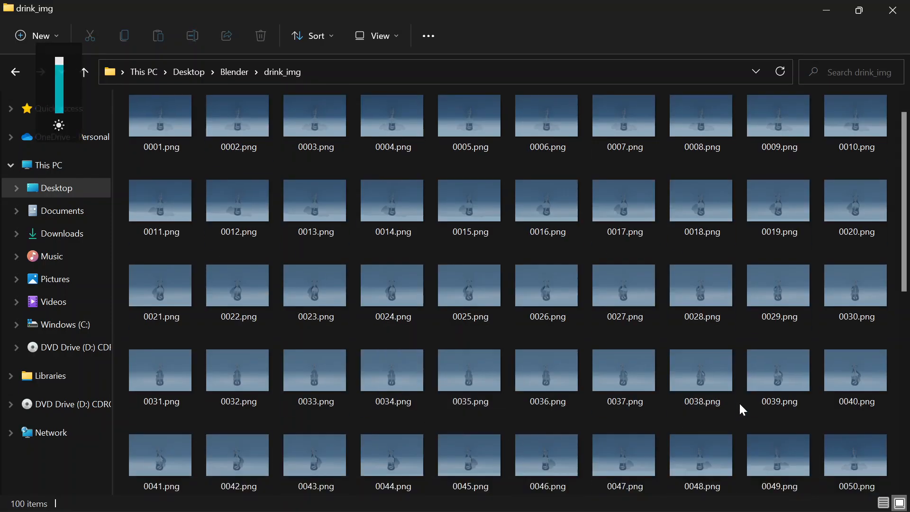
{"action": "left_click", "coordinate": [826, 10]}
Switch to Blender's main window and add a Video Editing workspace to the 42522 (1).blend file
{"action": "mouse_move", "coordinate": [612, 496]}
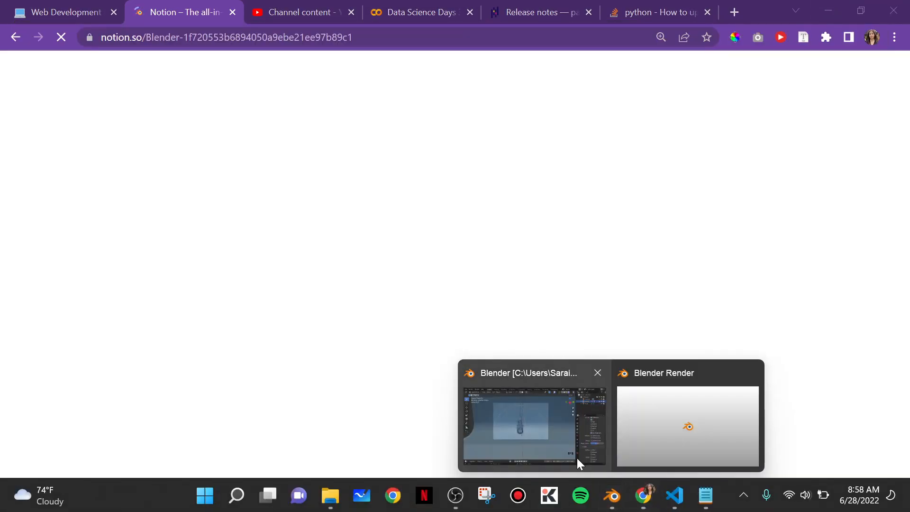
{"action": "left_click", "coordinate": [576, 458]}
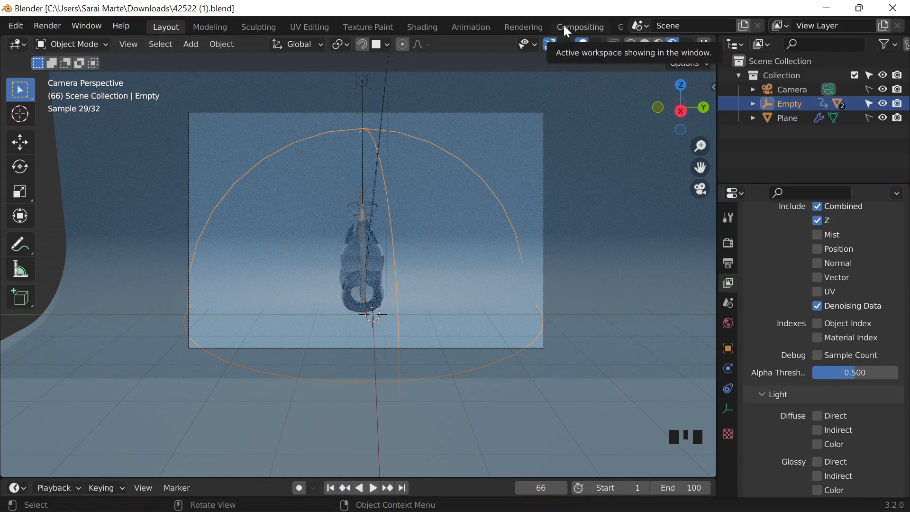
{"action": "scroll", "coordinate": [565, 27], "scroll_direction": "down", "scroll_amount": 8}
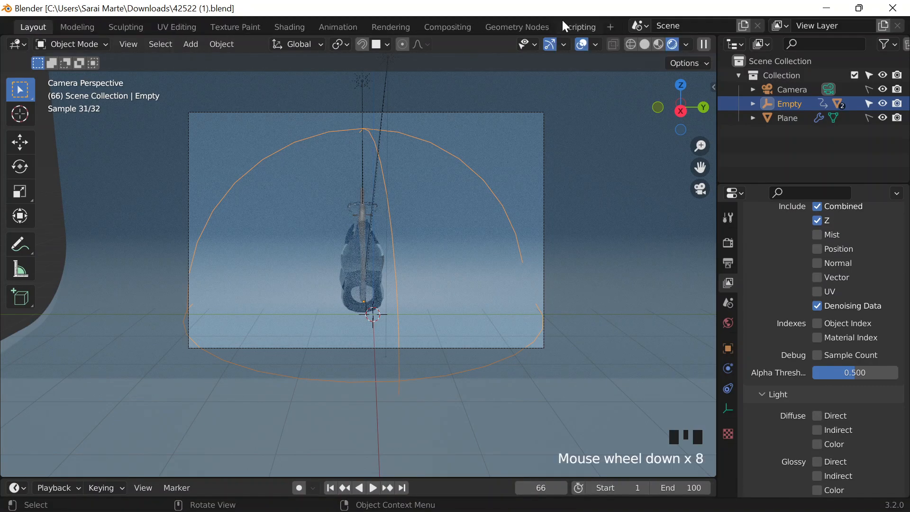
{"action": "scroll", "coordinate": [567, 26], "scroll_direction": "down", "scroll_amount": 12}
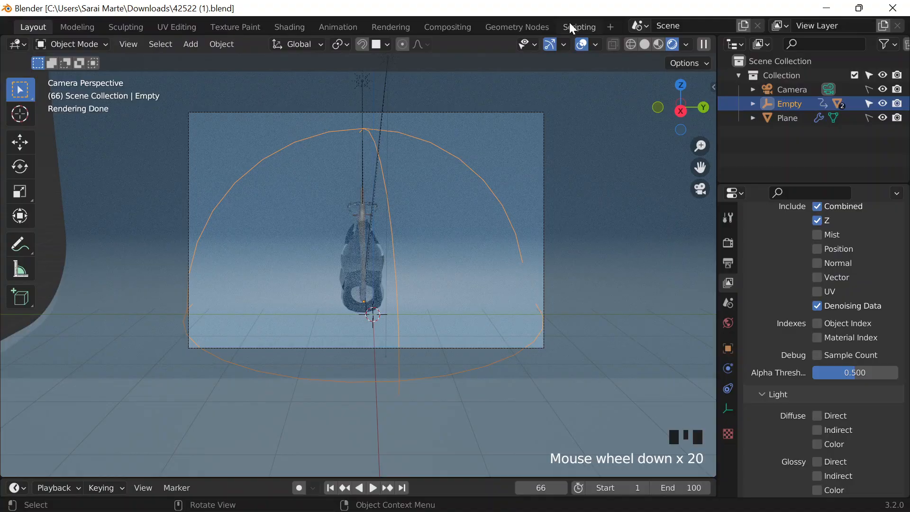
{"action": "left_click", "coordinate": [612, 28]}
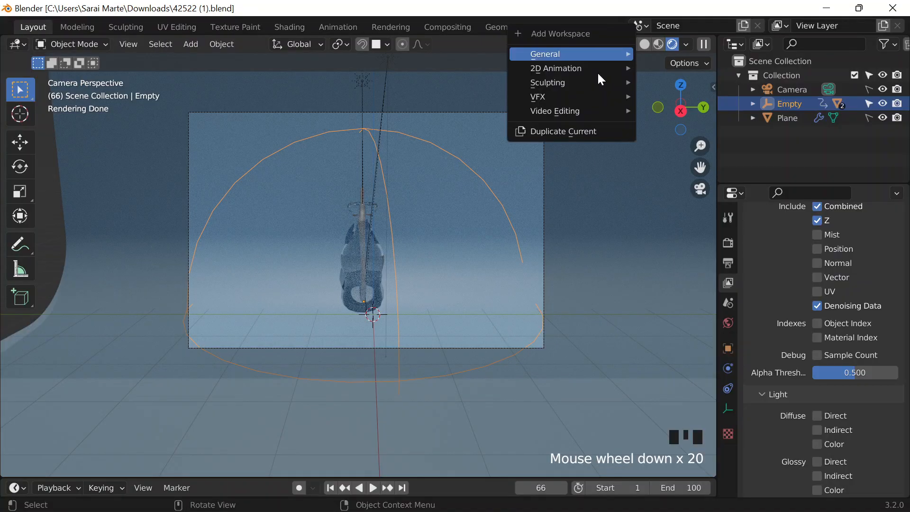
{"action": "mouse_move", "coordinate": [598, 114]}
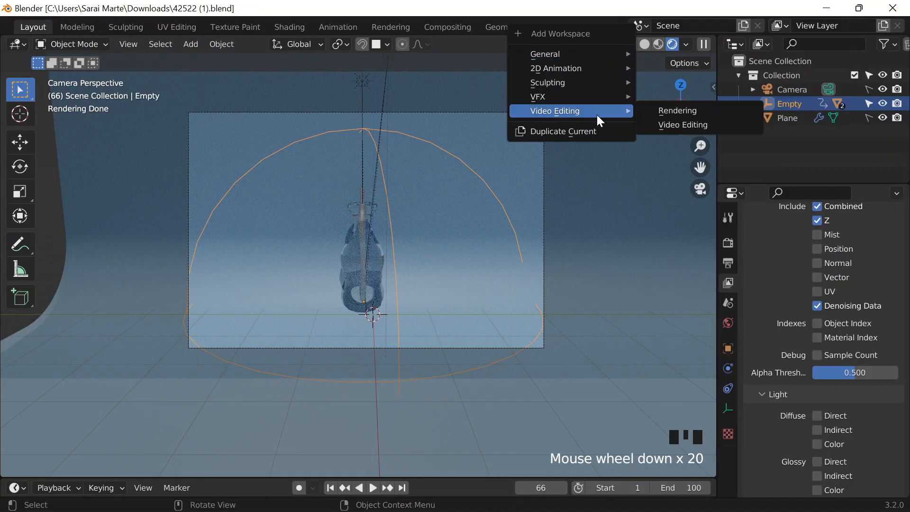
{"action": "left_click", "coordinate": [656, 126]}
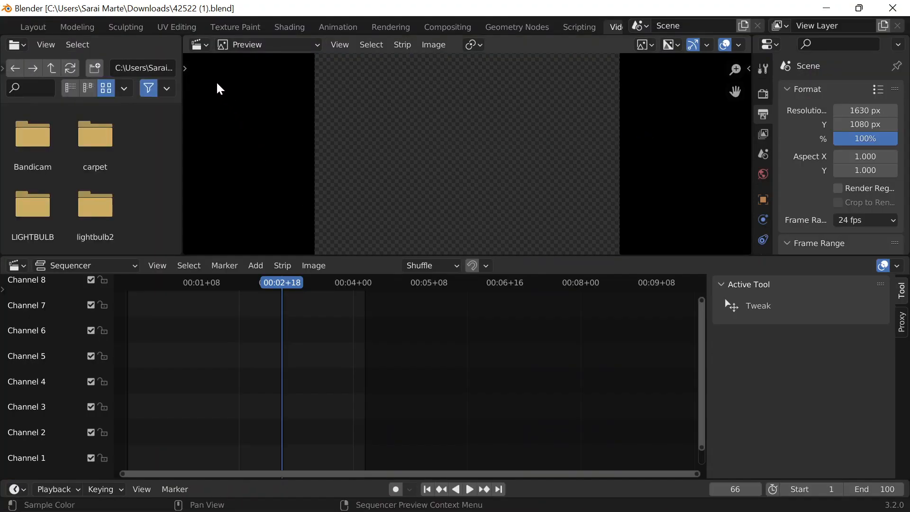
Narrow the file browser area to enlarge the video preview and move the playhead to frame 0
{"action": "left_click_drag", "start_coordinate": [182, 119], "coordinate": [12, 116]}
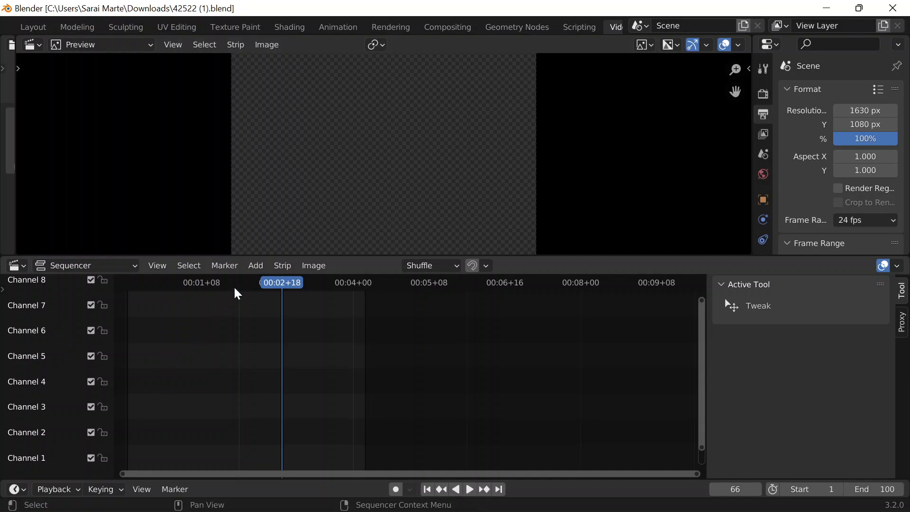
{"action": "left_click_drag", "start_coordinate": [293, 287], "coordinate": [119, 313]}
Add frames 0001.png to 0100.png from Desktop\Blender\drink_img to the sequencer as an image strip on channel 1
{"action": "left_click", "coordinate": [255, 266]}
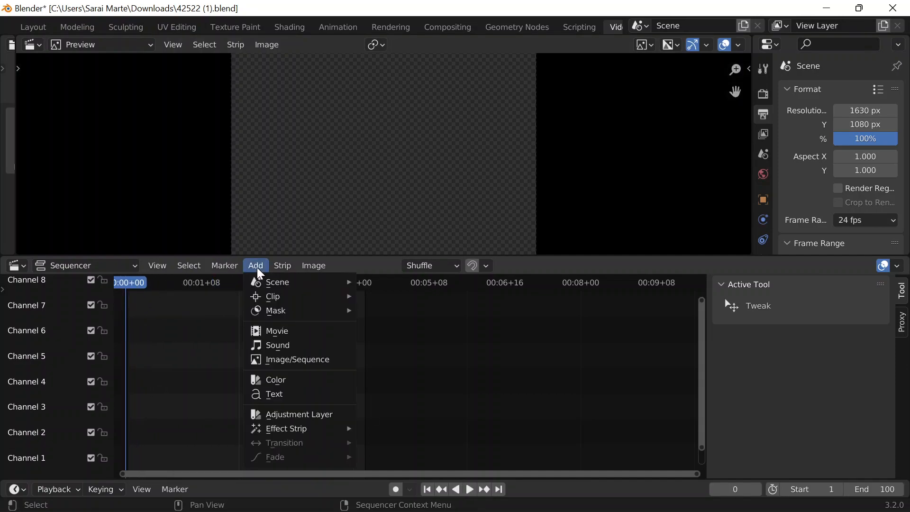
{"action": "left_click", "coordinate": [279, 366]}
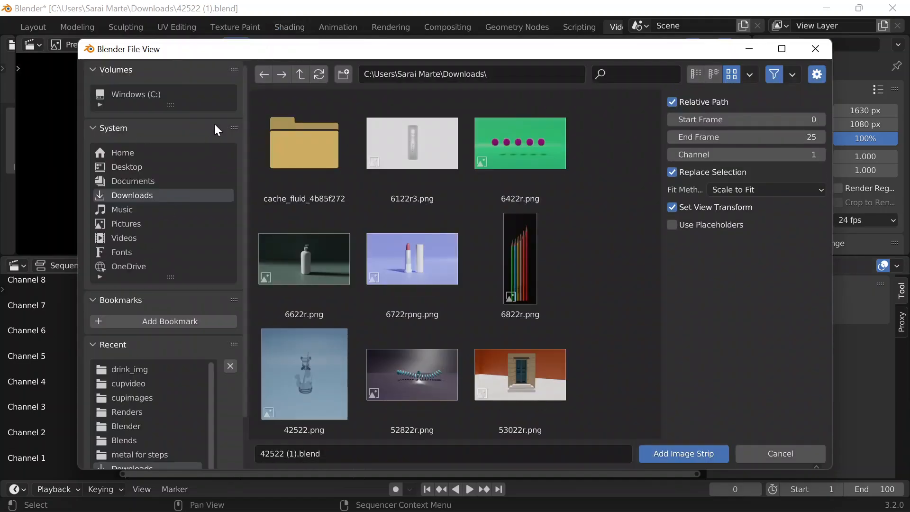
{"action": "left_click", "coordinate": [132, 168]}
{"action": "left_click", "coordinate": [339, 162]}
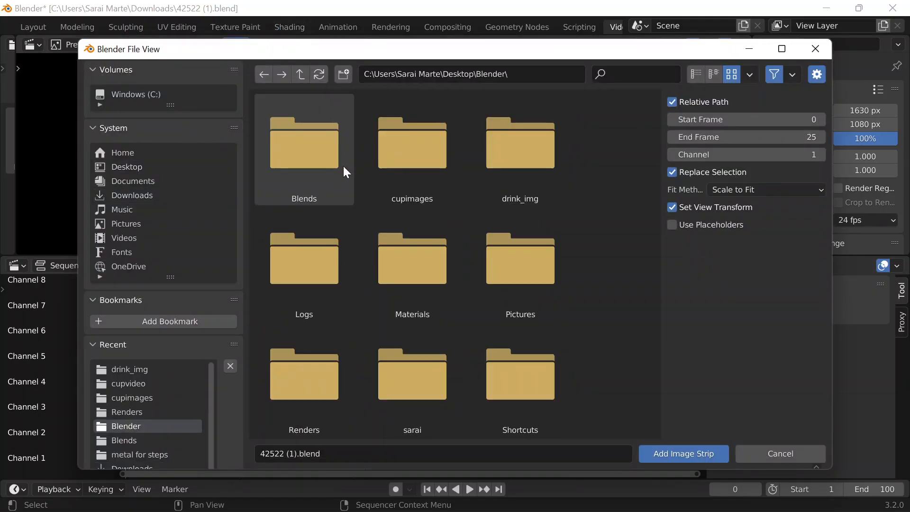
{"action": "left_click", "coordinate": [547, 180]}
{"action": "left_click", "coordinate": [317, 146]}
{"action": "scroll", "coordinate": [400, 261], "scroll_direction": "down", "scroll_amount": 15}
{"action": "scroll", "coordinate": [399, 267], "scroll_direction": "down", "scroll_amount": 20}
{"action": "scroll", "coordinate": [396, 250], "scroll_direction": "down", "scroll_amount": 12}
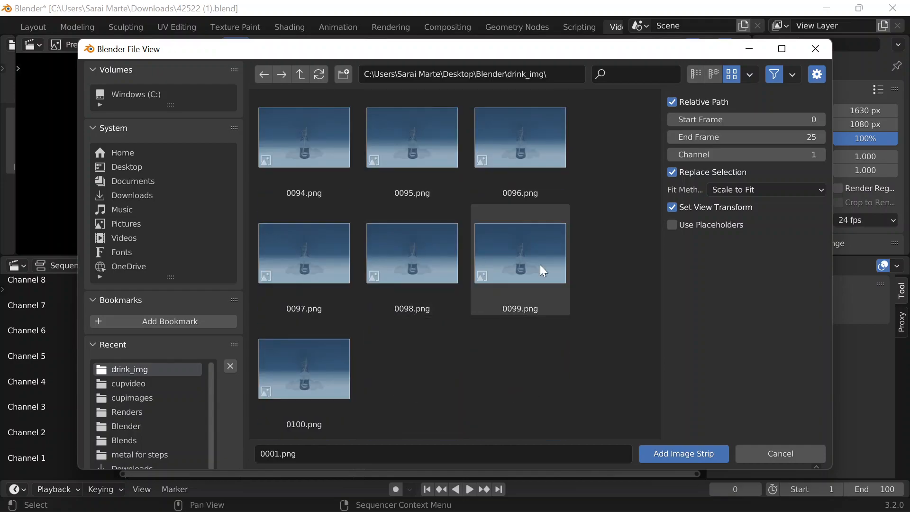
{"action": "left_click", "coordinate": [322, 377], "text": "shift"}
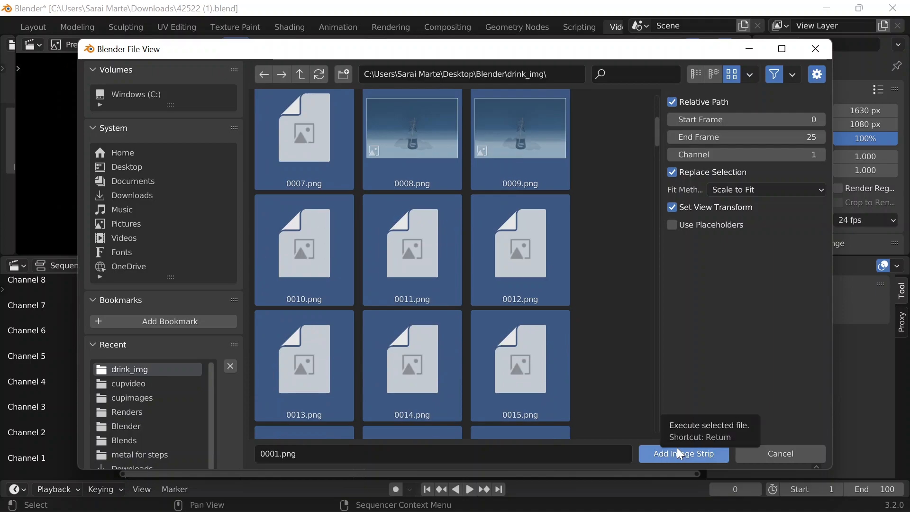
{"action": "left_click", "coordinate": [678, 451]}
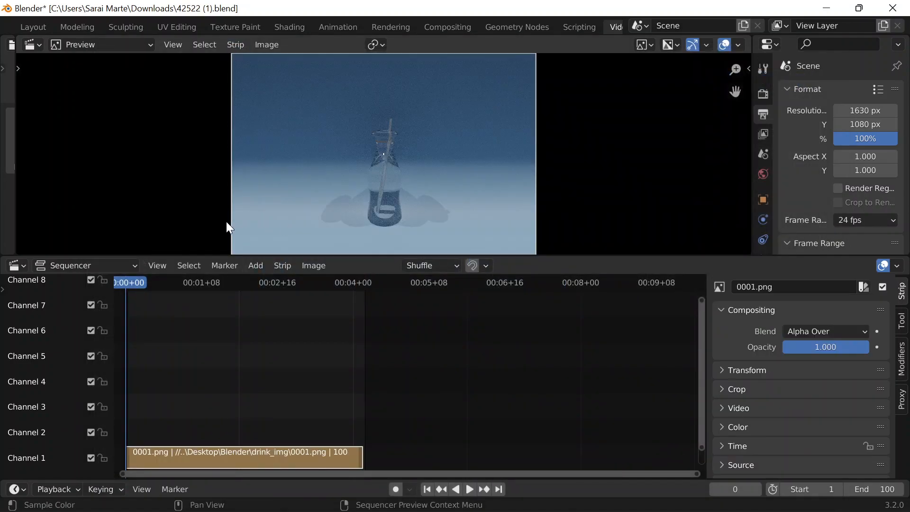
Play the start of the image sequence as a preview and return the playhead to frame 0
{"action": "scroll", "coordinate": [323, 413], "scroll_direction": "down", "scroll_amount": 1}
{"action": "key", "text": "space"}
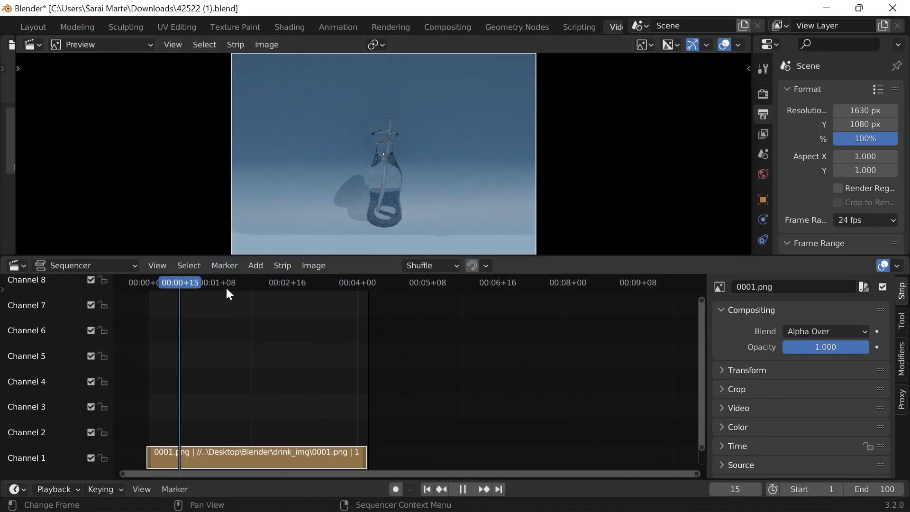
{"action": "left_click_drag", "start_coordinate": [394, 315], "coordinate": [147, 330]}
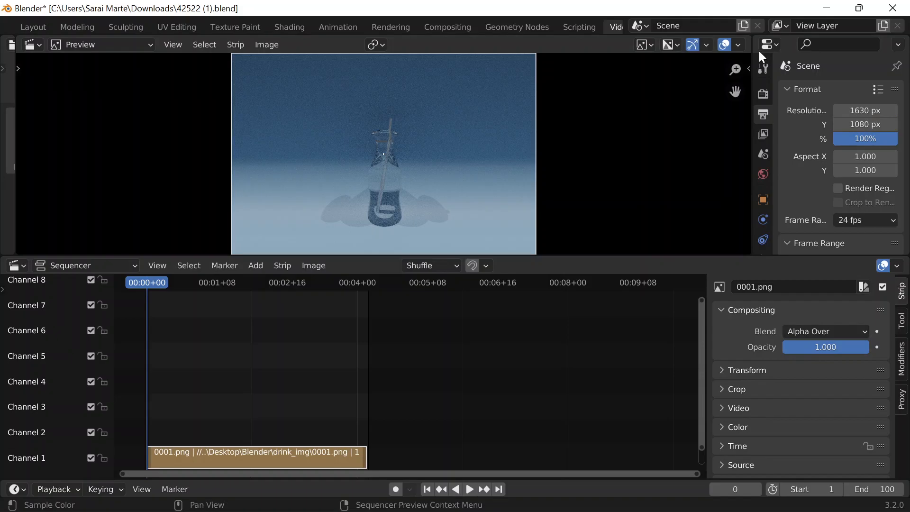
Review the resolution, frame rate and frame range in the output properties of the Layout workspace
{"action": "left_click", "coordinate": [34, 27]}
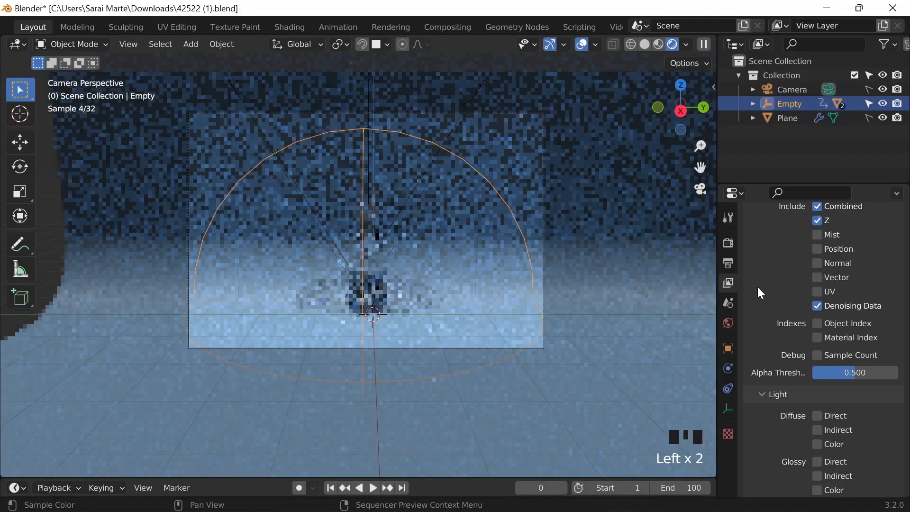
{"action": "left_click", "coordinate": [728, 243]}
{"action": "left_click", "coordinate": [728, 263]}
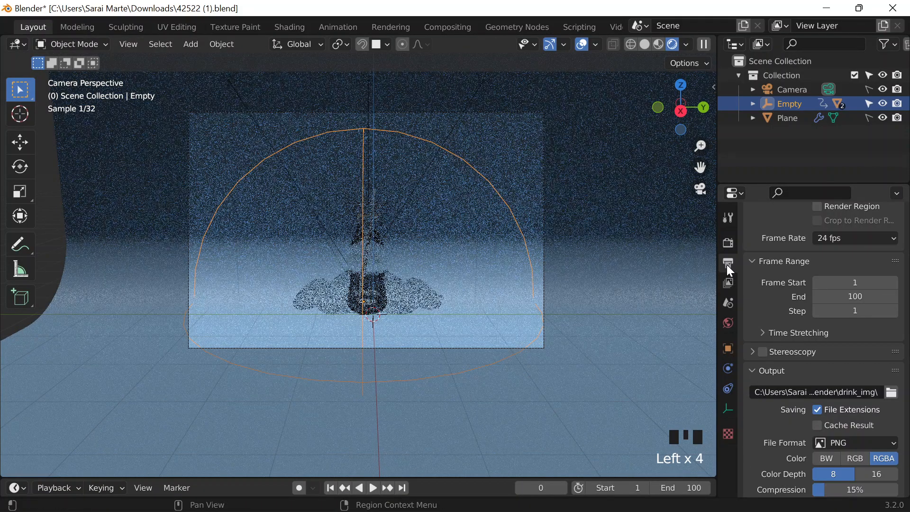
{"action": "scroll", "coordinate": [782, 274], "scroll_direction": "up", "scroll_amount": 5}
{"action": "scroll", "coordinate": [778, 268], "scroll_direction": "up", "scroll_amount": 15}
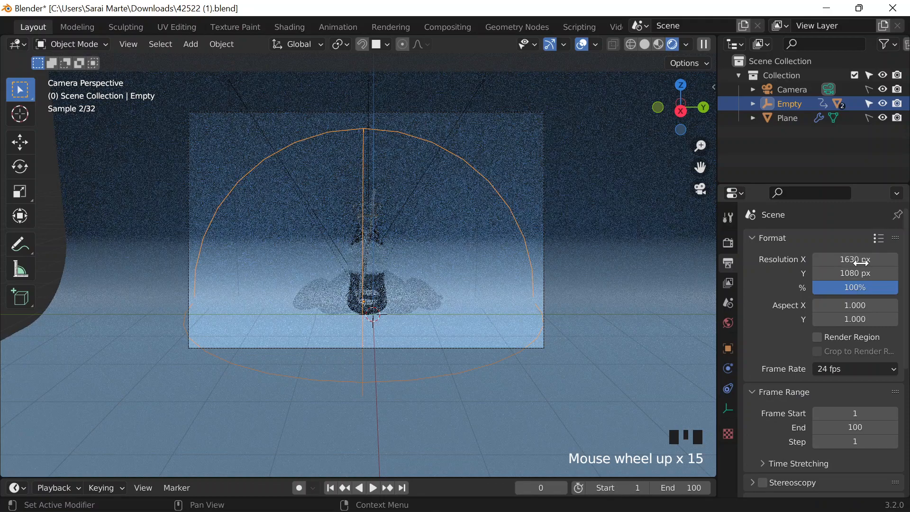
{"action": "scroll", "coordinate": [120, 29], "scroll_direction": "down", "scroll_amount": 3}
Return to the Video Editing workspace, browse for the render output path and create a folder named drink_video inside drink_img
{"action": "left_click", "coordinate": [588, 27]}
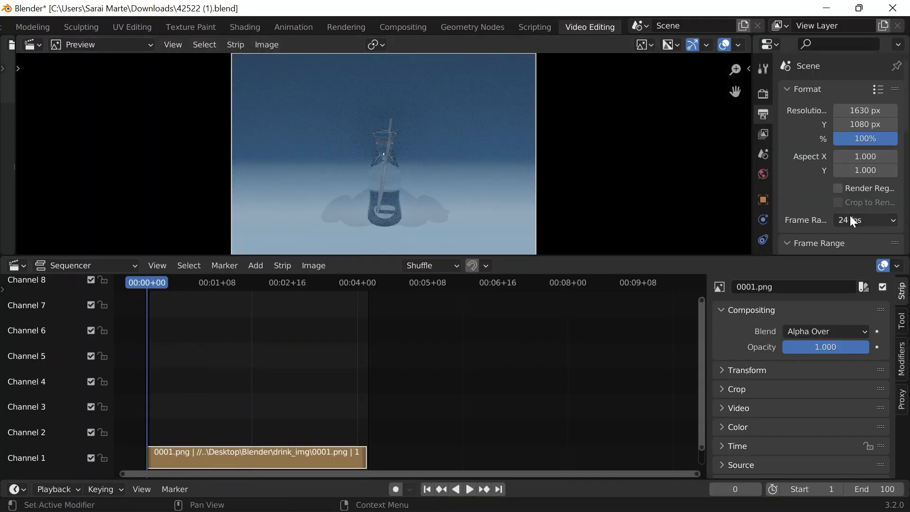
{"action": "scroll", "coordinate": [853, 222], "scroll_direction": "down", "scroll_amount": 8}
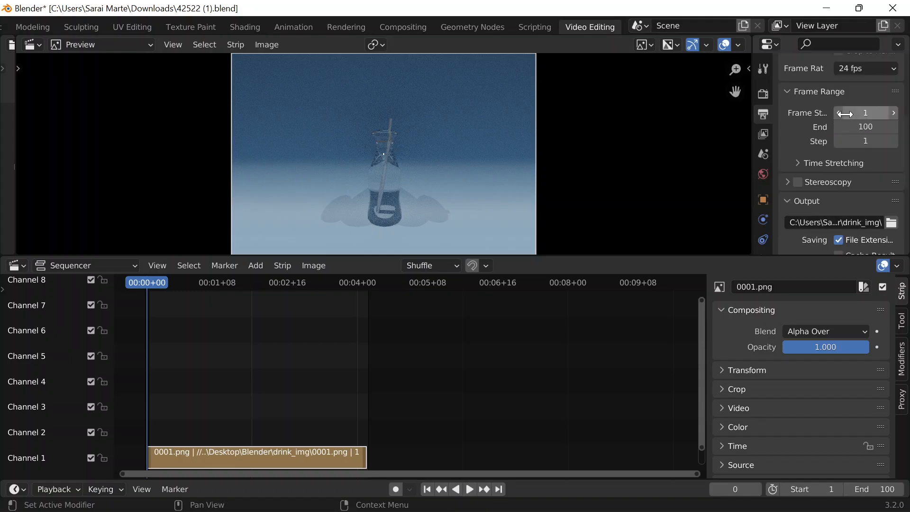
{"action": "scroll", "coordinate": [846, 114], "scroll_direction": "down", "scroll_amount": 4}
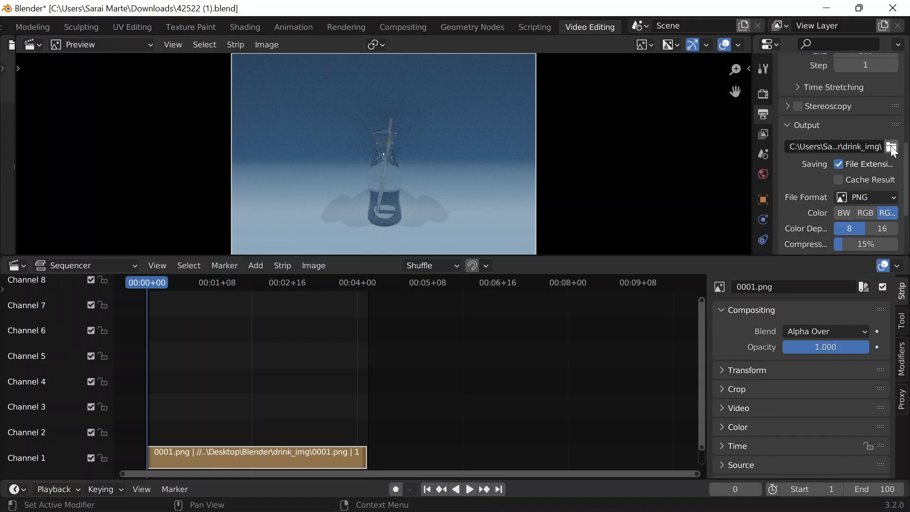
{"action": "left_click", "coordinate": [891, 147]}
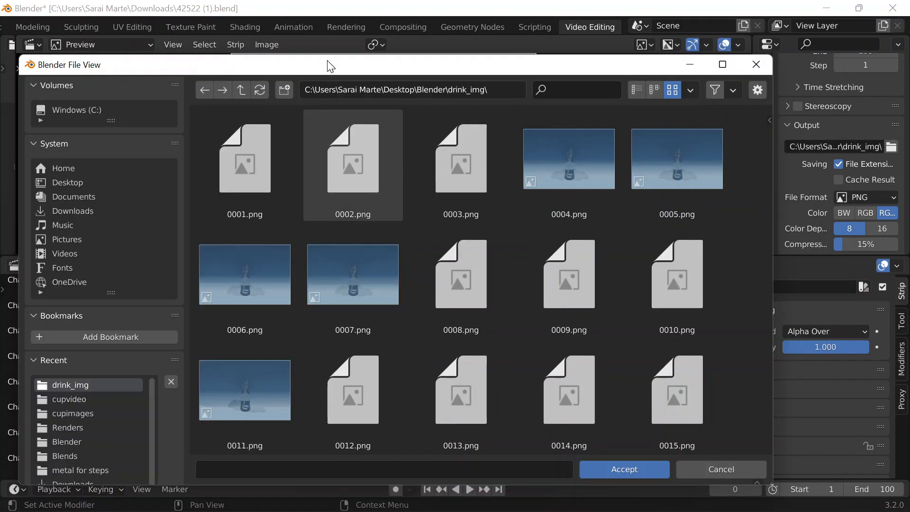
{"action": "left_click_drag", "start_coordinate": [331, 67], "coordinate": [353, 53]}
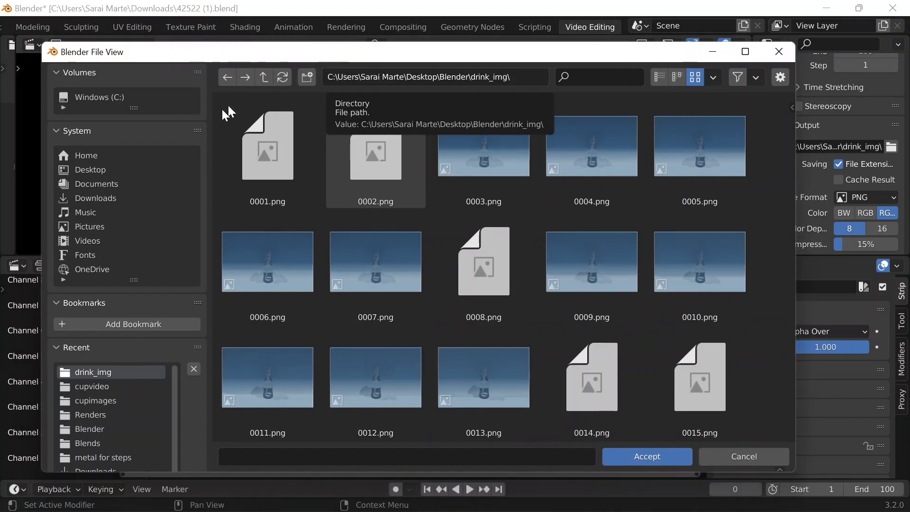
{"action": "left_click", "coordinate": [307, 76]}
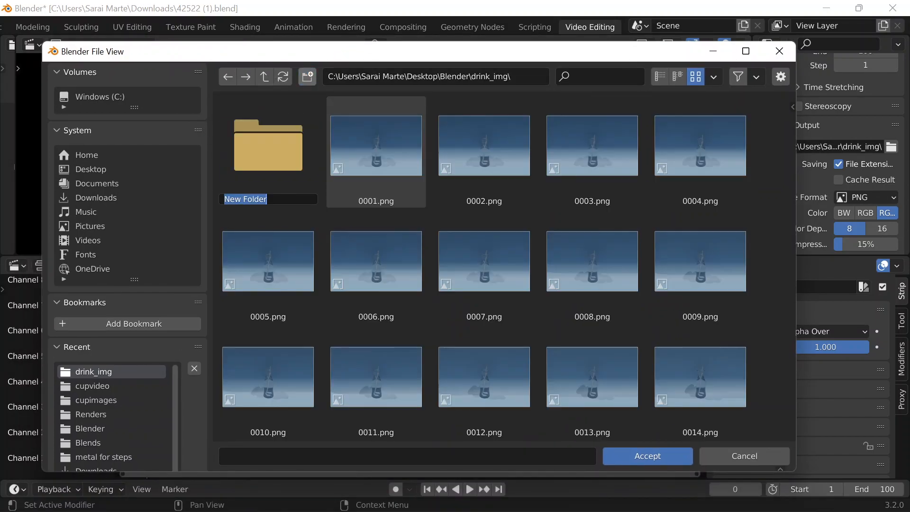
{"action": "type", "text": "drink_video"}
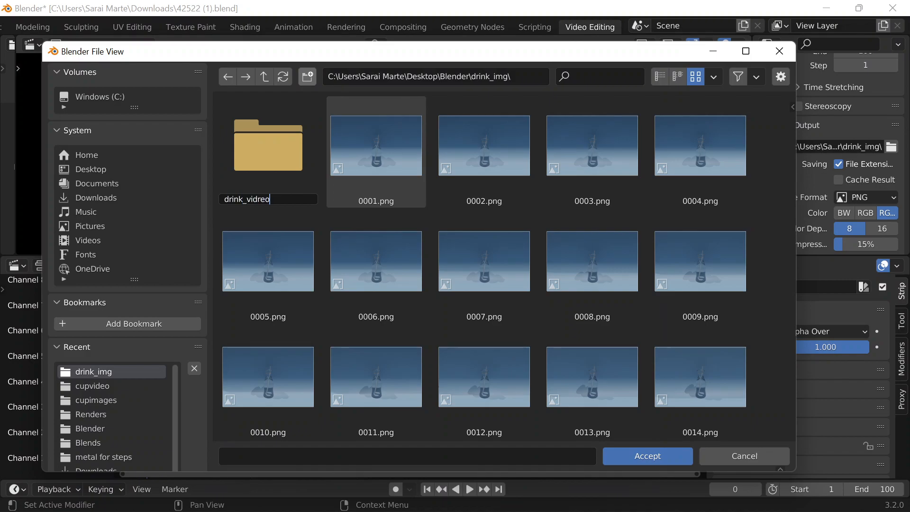
{"action": "key", "text": "Return"}
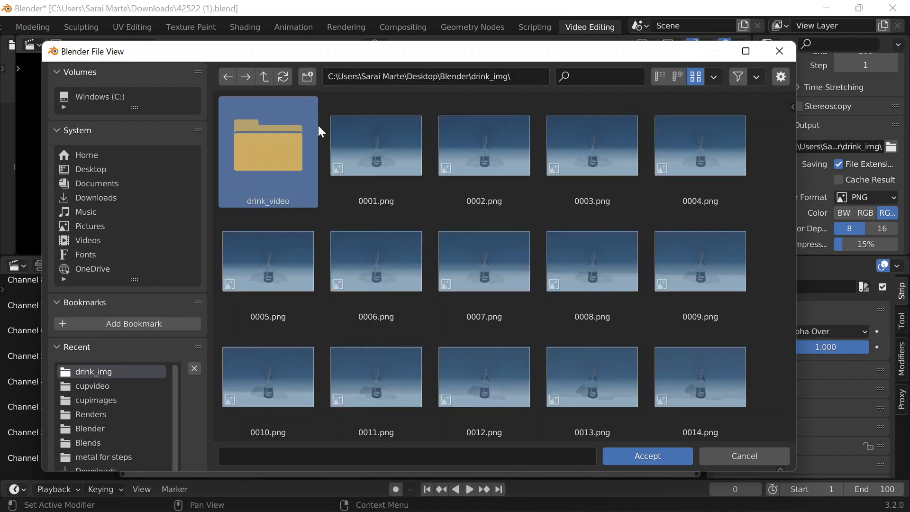
Set the render output path to the drink_video folder and the file format to FFmpeg Video
{"action": "double_click", "coordinate": [300, 127]}
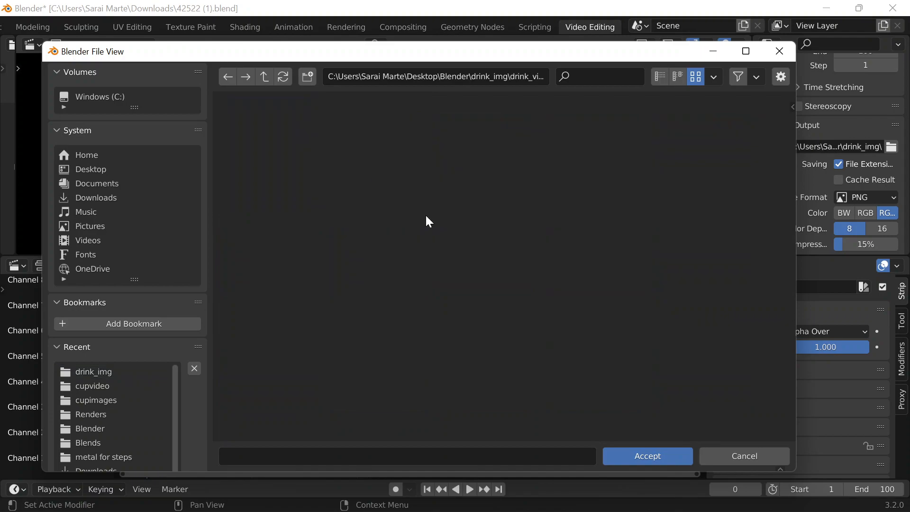
{"action": "left_click", "coordinate": [651, 456]}
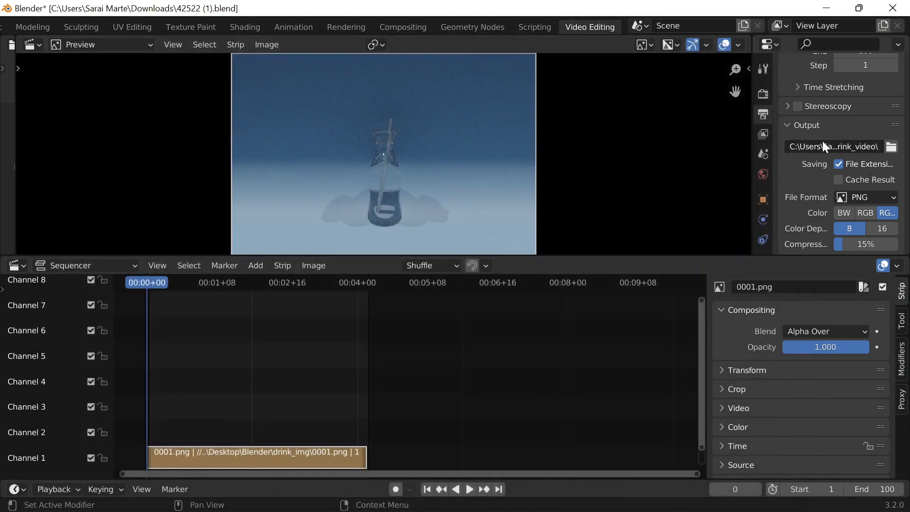
{"action": "scroll", "coordinate": [852, 176], "scroll_direction": "down", "scroll_amount": 3}
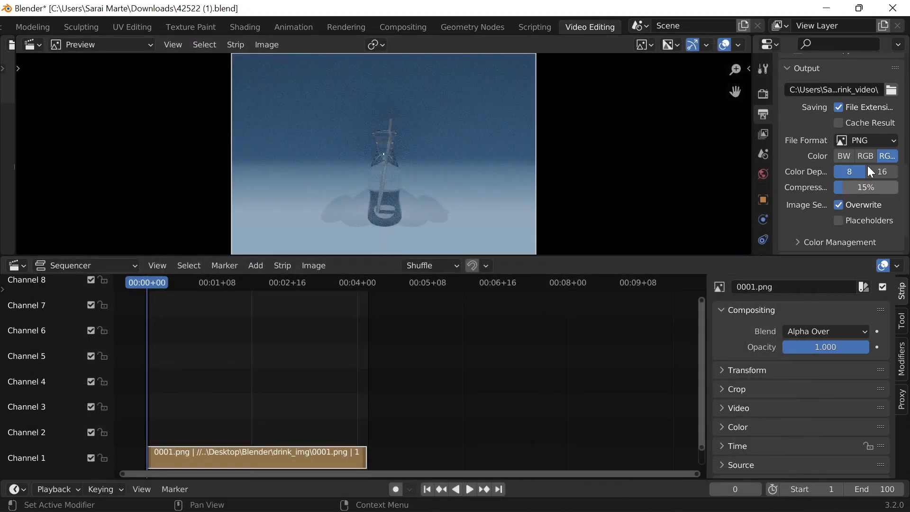
{"action": "left_click", "coordinate": [880, 142]}
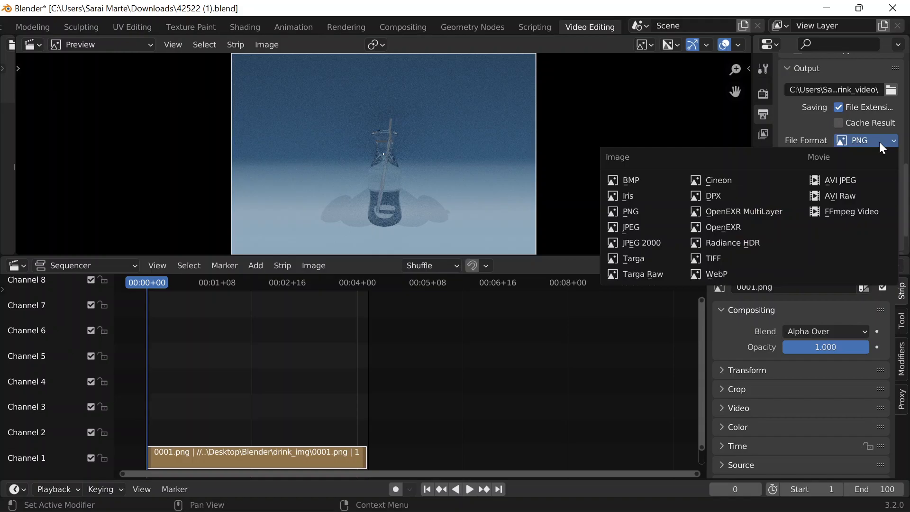
{"action": "left_click", "coordinate": [850, 212]}
Set the encoding container to MPEG-4 and the video output quality to High Quality
{"action": "scroll", "coordinate": [830, 200], "scroll_direction": "down", "scroll_amount": 6}
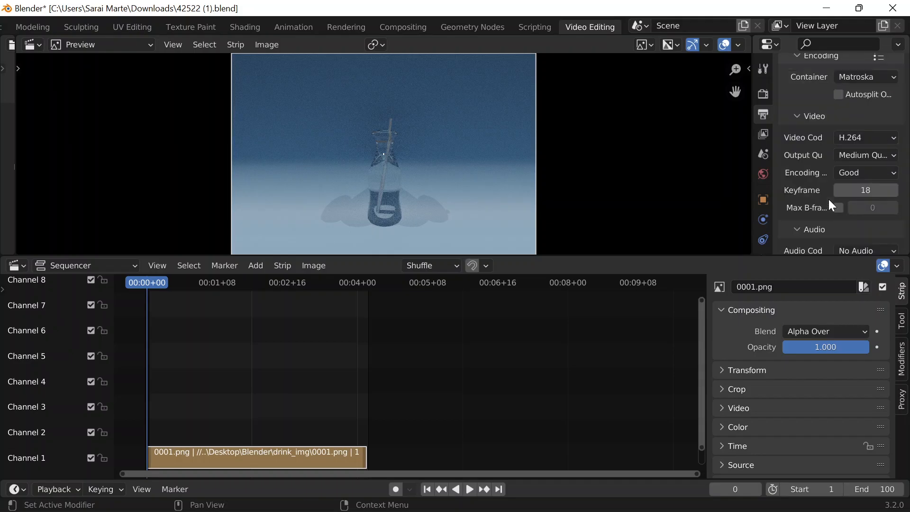
{"action": "scroll", "coordinate": [828, 199], "scroll_direction": "up", "scroll_amount": 2}
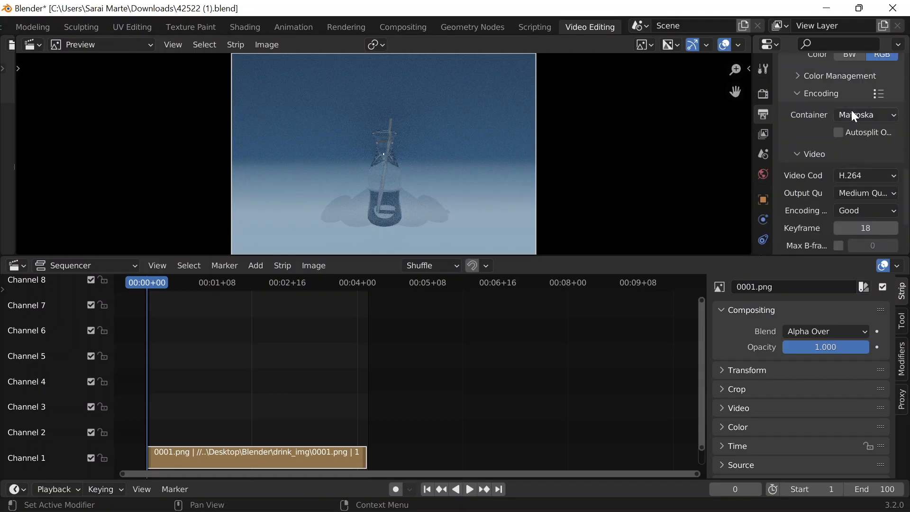
{"action": "left_click", "coordinate": [856, 116]}
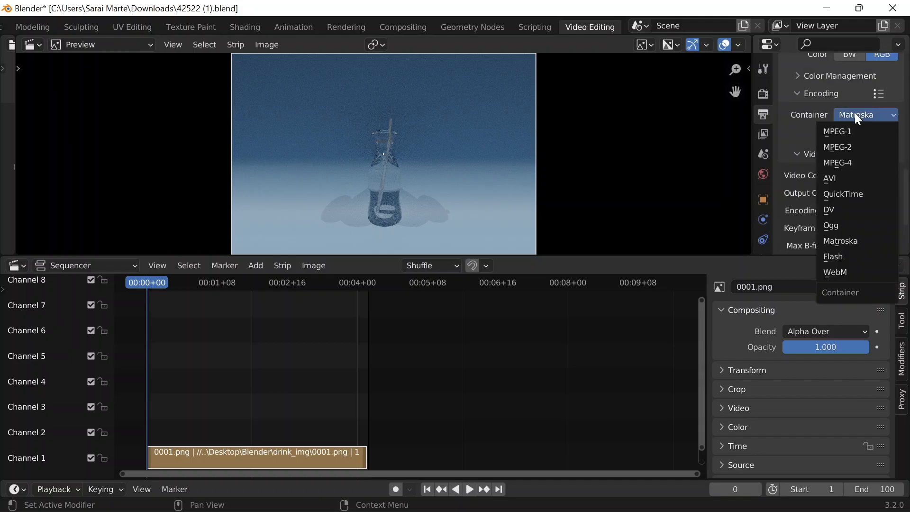
{"action": "left_click", "coordinate": [847, 162]}
{"action": "scroll", "coordinate": [847, 161], "scroll_direction": "down", "scroll_amount": 1}
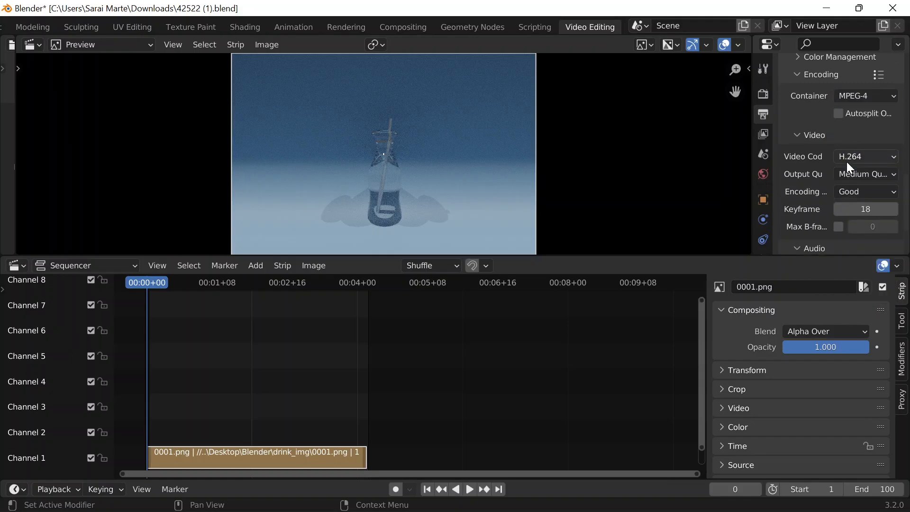
{"action": "left_click", "coordinate": [847, 173]}
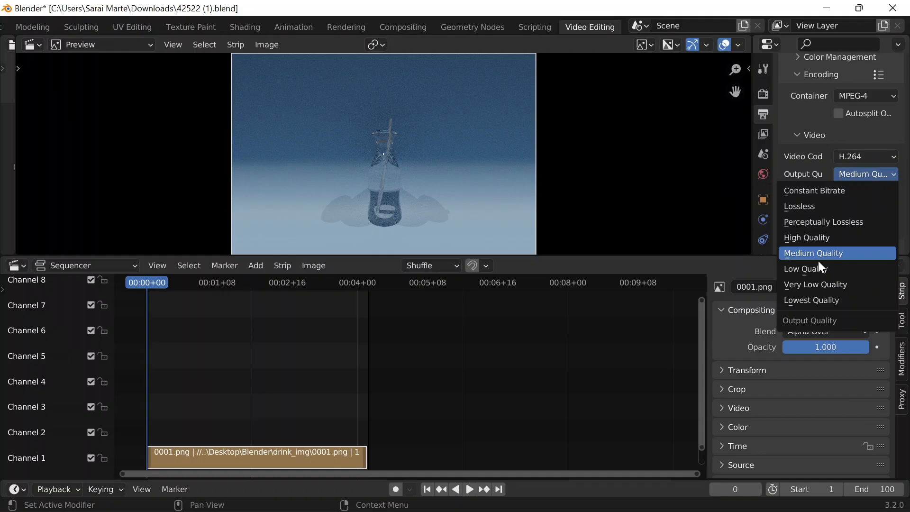
{"action": "left_click", "coordinate": [816, 237]}
{"action": "scroll", "coordinate": [822, 204], "scroll_direction": "down", "scroll_amount": 3}
{"action": "scroll", "coordinate": [819, 199], "scroll_direction": "down", "scroll_amount": 1}
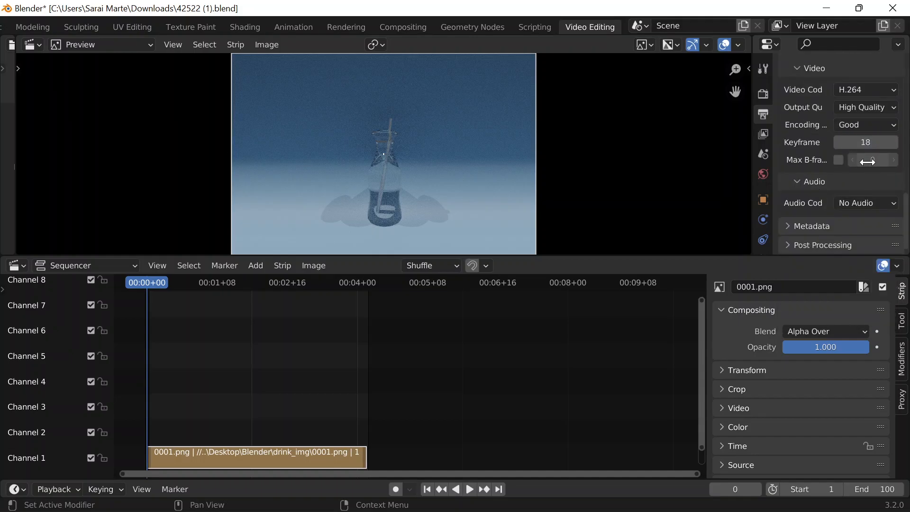
{"action": "scroll", "coordinate": [820, 168], "scroll_direction": "up", "scroll_amount": 6}
{"action": "scroll", "coordinate": [817, 169], "scroll_direction": "down", "scroll_amount": 6}
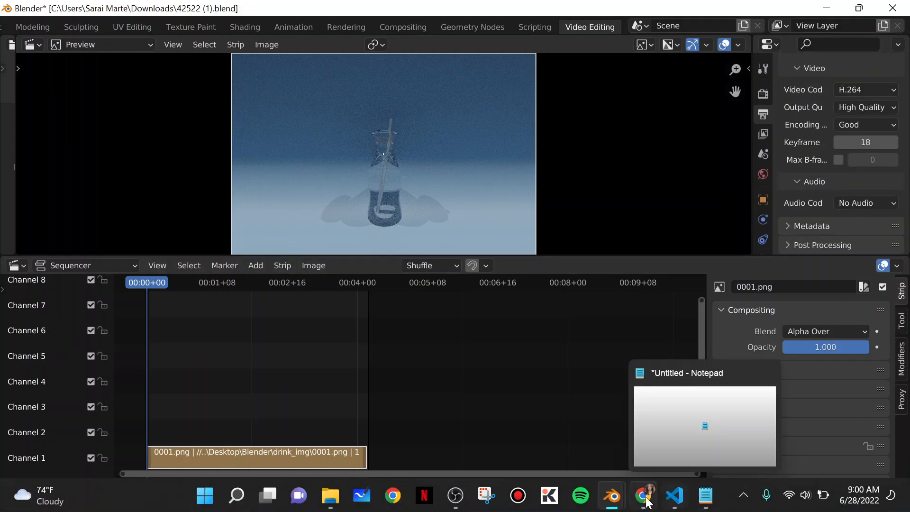
Switch to Chrome, open Blender Library from the Notion Blender page and look through its gallery of daily projects
{"action": "left_click", "coordinate": [643, 498]}
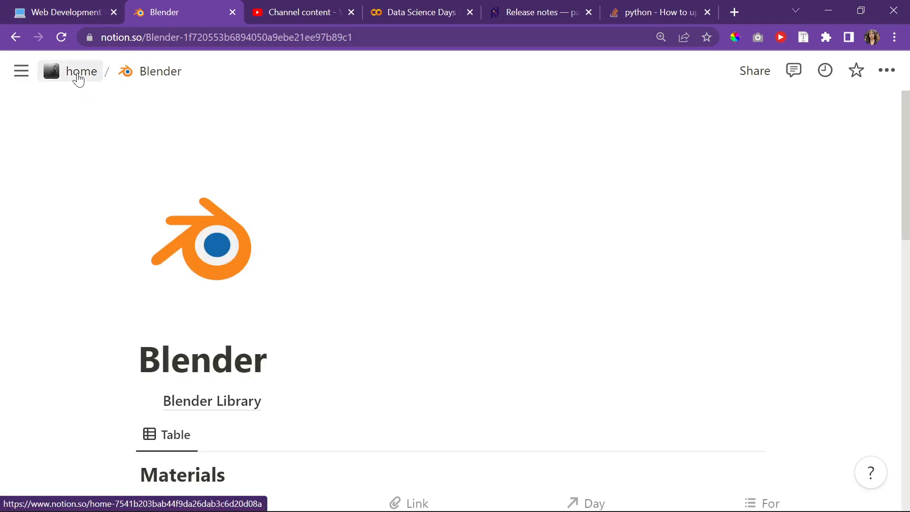
{"action": "scroll", "coordinate": [227, 271], "scroll_direction": "down", "scroll_amount": 3}
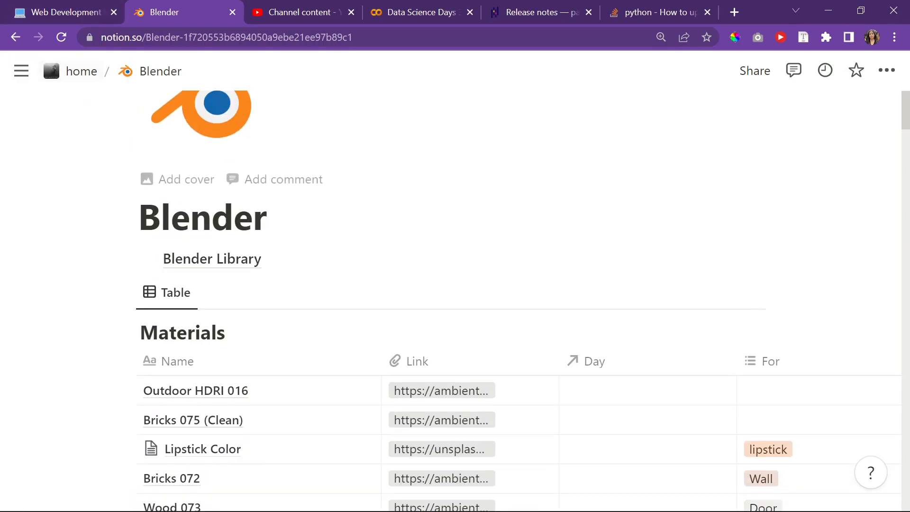
{"action": "left_click", "coordinate": [227, 272]}
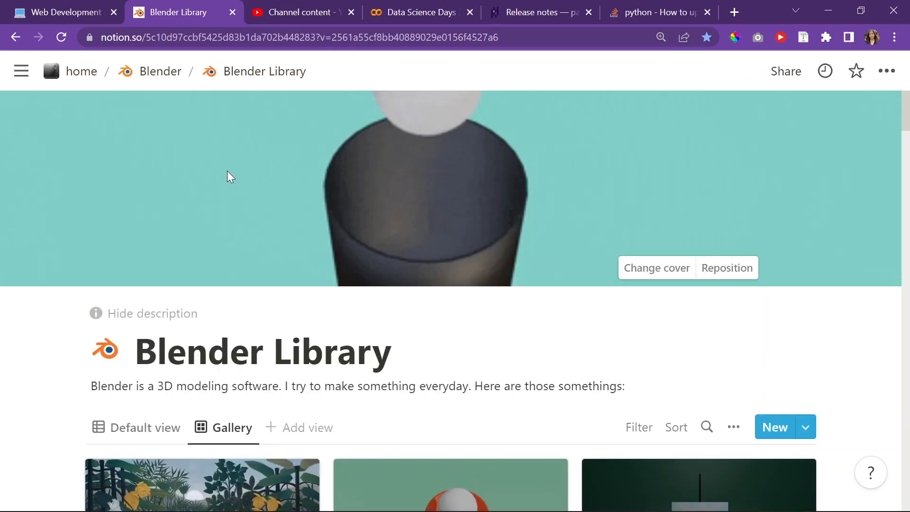
{"action": "scroll", "coordinate": [463, 230], "scroll_direction": "down", "scroll_amount": 6}
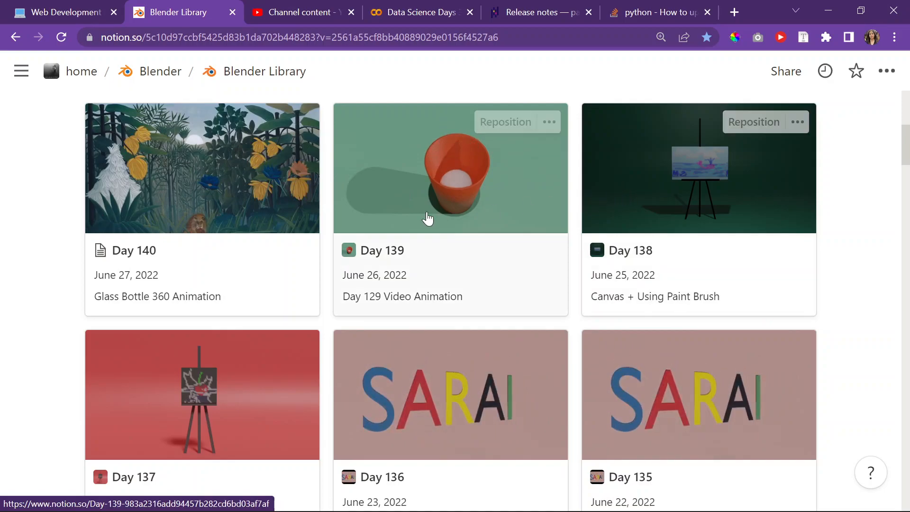
{"action": "scroll", "coordinate": [428, 219], "scroll_direction": "down", "scroll_amount": 1}
{"action": "scroll", "coordinate": [427, 217], "scroll_direction": "up", "scroll_amount": 2}
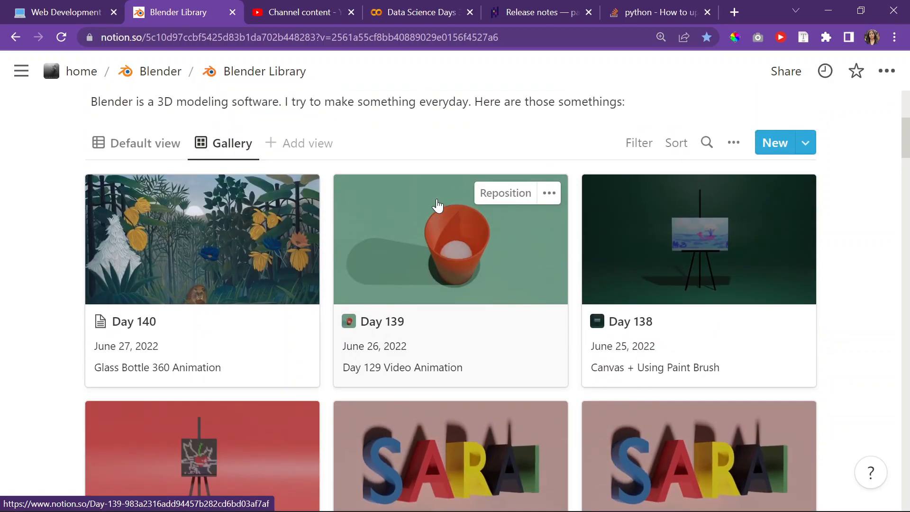
{"action": "scroll", "coordinate": [440, 243], "scroll_direction": "down", "scroll_amount": 3}
{"action": "scroll", "coordinate": [439, 243], "scroll_direction": "up", "scroll_amount": 5}
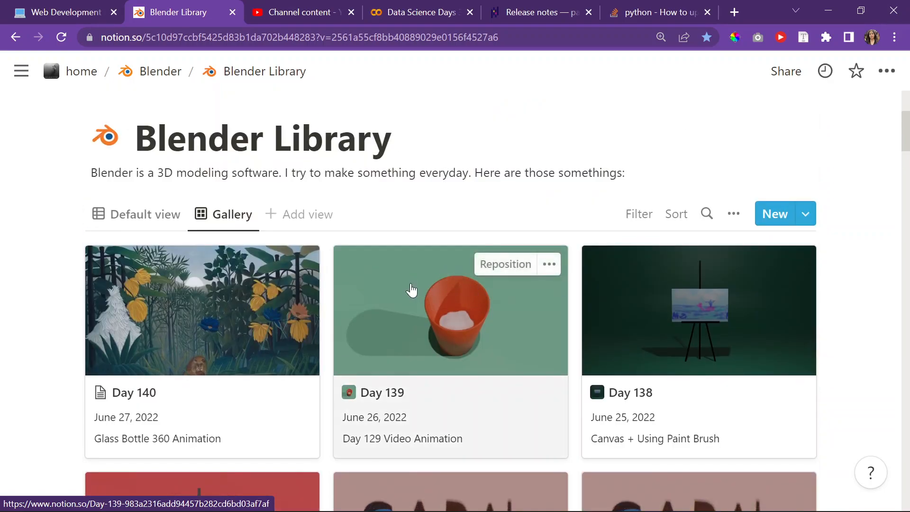
Open the Day 139 entry, look through its rendered cup animation and close the entry
{"action": "left_click", "coordinate": [382, 278]}
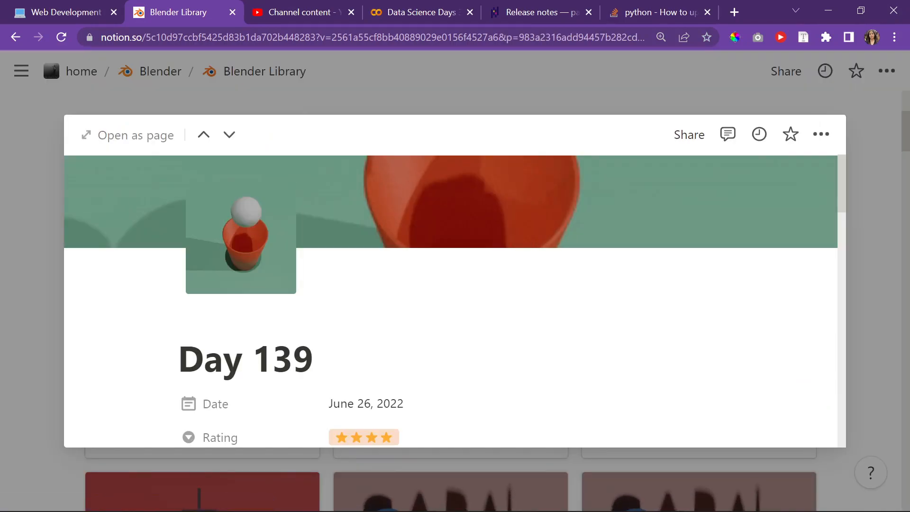
{"action": "scroll", "coordinate": [370, 297], "scroll_direction": "down", "scroll_amount": 10}
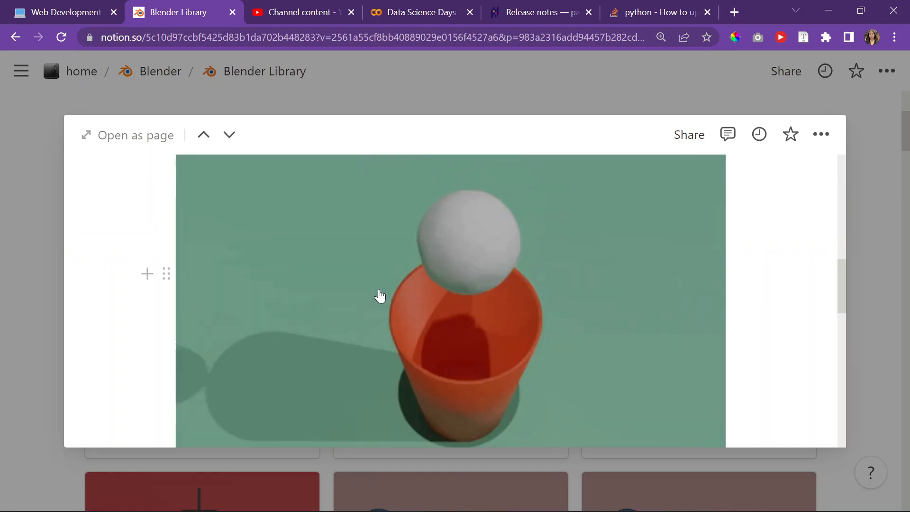
{"action": "left_click", "coordinate": [29, 213]}
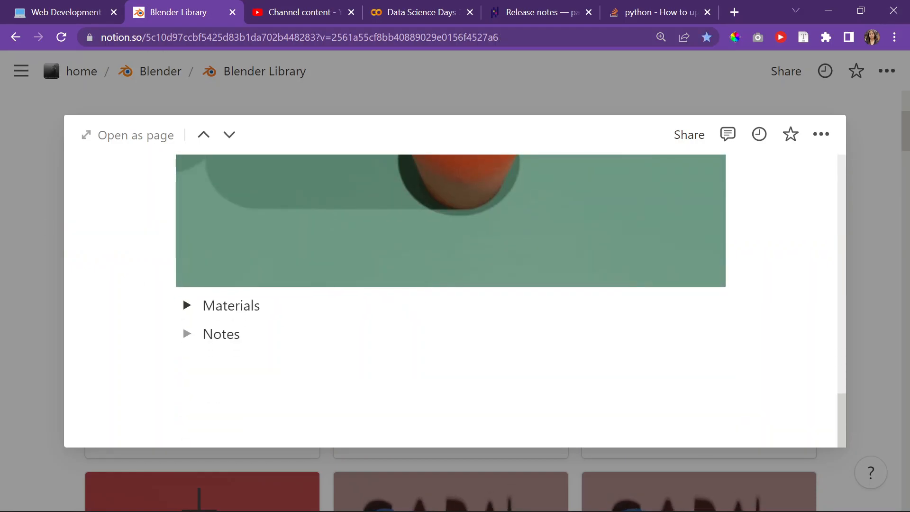
Find the Day 136 SARAI Text Animation entry in the gallery and read through its notes
{"action": "scroll", "coordinate": [402, 256], "scroll_direction": "down", "scroll_amount": 7}
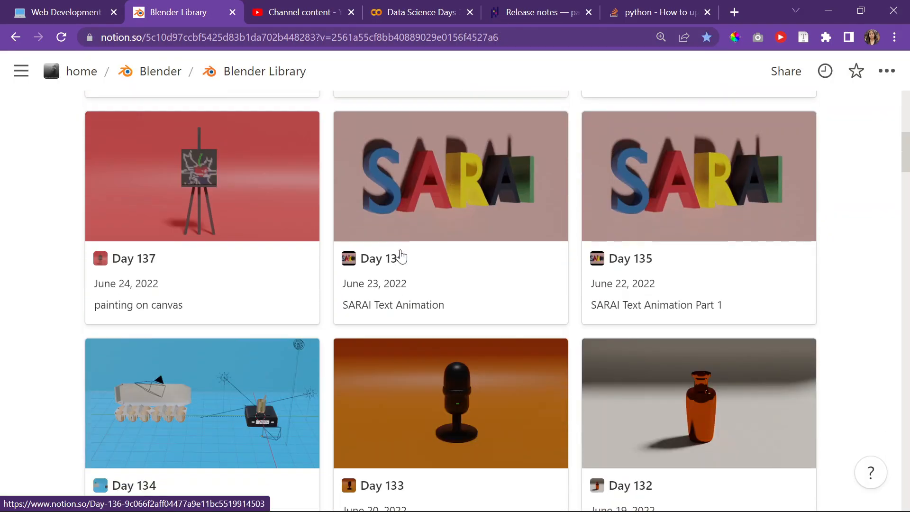
{"action": "scroll", "coordinate": [405, 259], "scroll_direction": "up", "scroll_amount": 5}
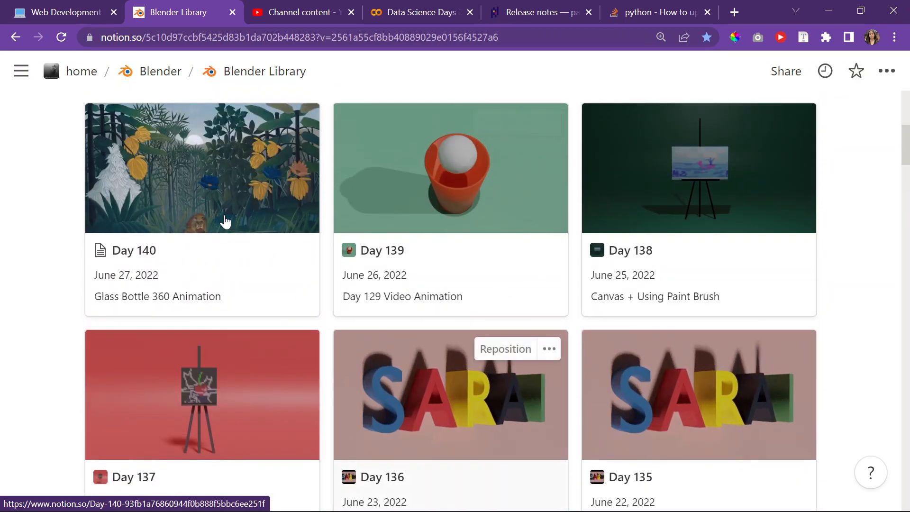
{"action": "scroll", "coordinate": [361, 324], "scroll_direction": "down", "scroll_amount": 1}
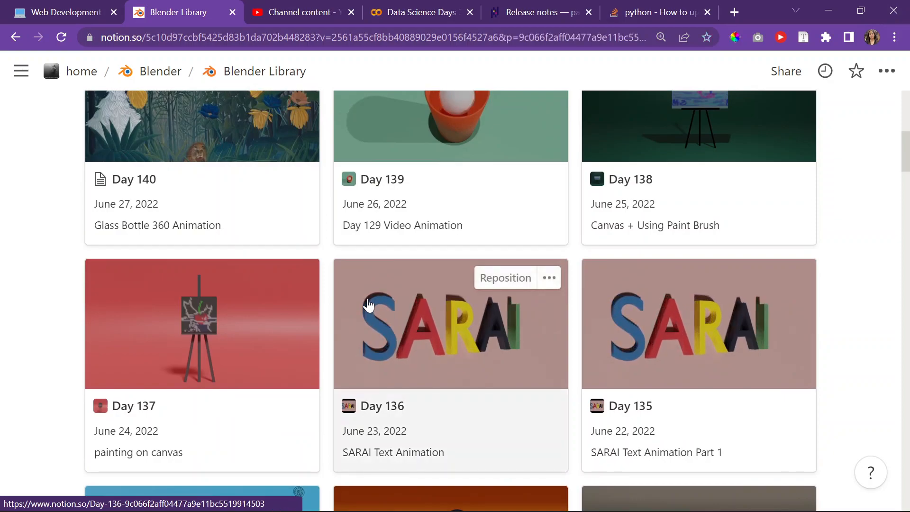
{"action": "left_click", "coordinate": [360, 302]}
{"action": "scroll", "coordinate": [300, 244], "scroll_direction": "down", "scroll_amount": 5}
{"action": "scroll", "coordinate": [301, 244], "scroll_direction": "down", "scroll_amount": 10}
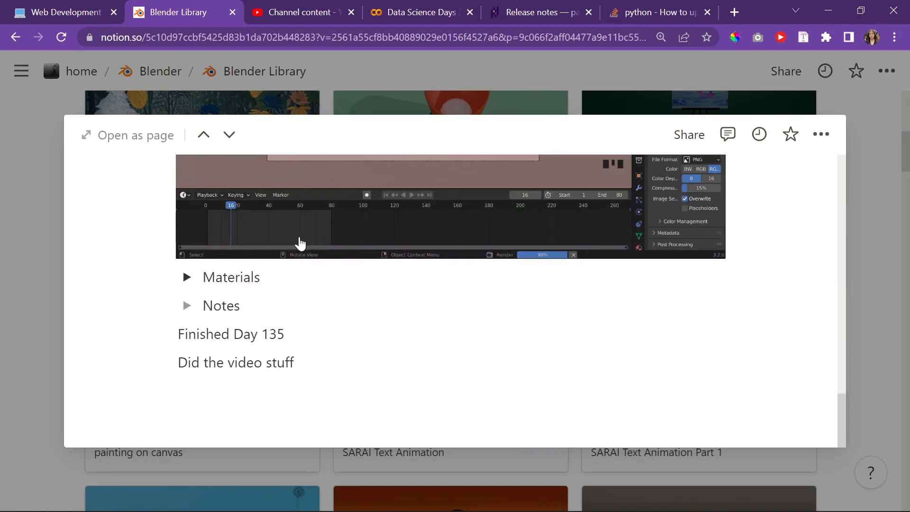
Go to the Day 135 entry and examine its screenshots of the video output and encoding settings
{"action": "left_click", "coordinate": [231, 136]}
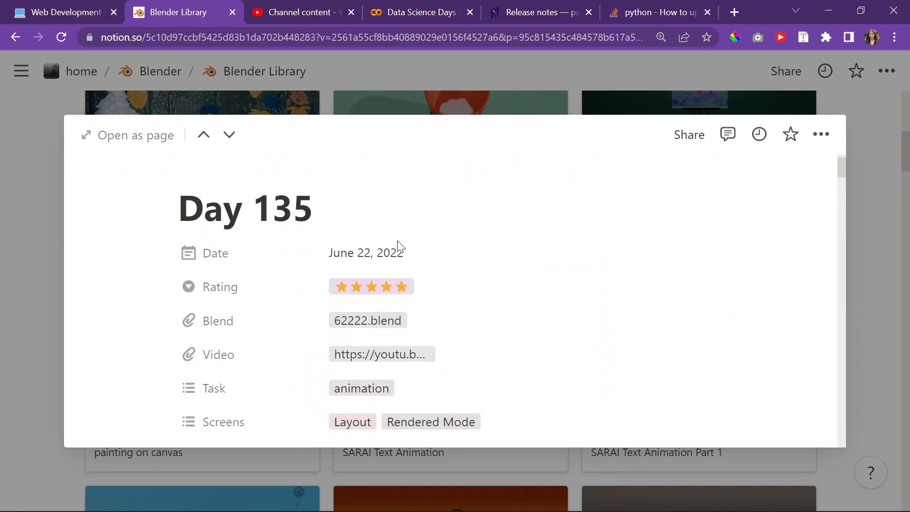
{"action": "scroll", "coordinate": [399, 247], "scroll_direction": "down", "scroll_amount": 5}
{"action": "scroll", "coordinate": [398, 248], "scroll_direction": "down", "scroll_amount": 5}
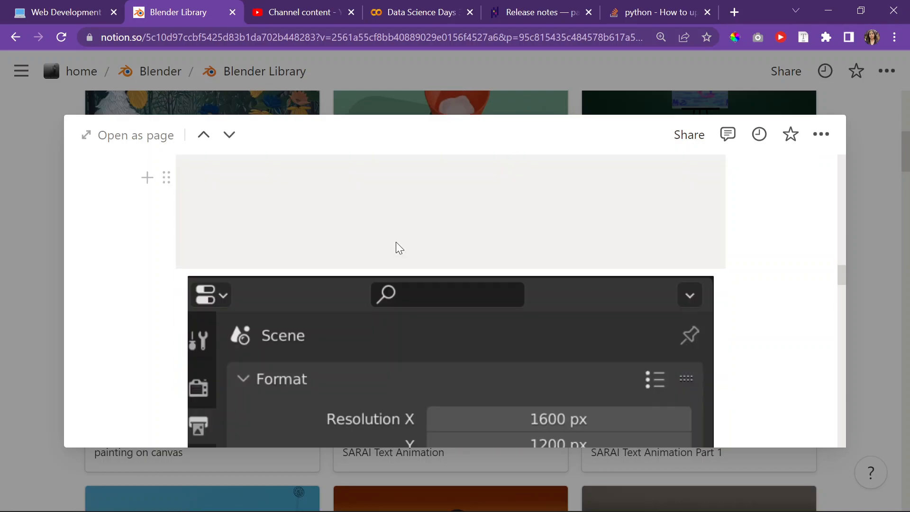
{"action": "scroll", "coordinate": [398, 248], "scroll_direction": "down", "scroll_amount": 8}
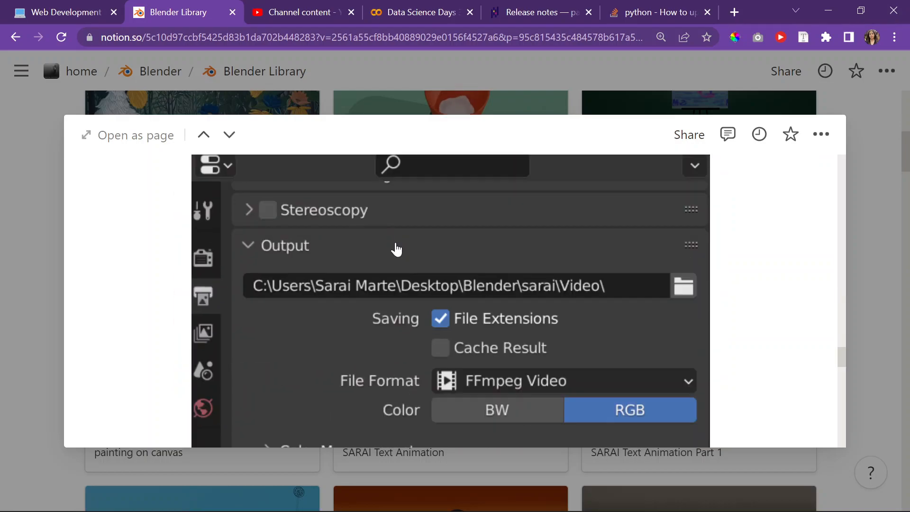
{"action": "scroll", "coordinate": [397, 249], "scroll_direction": "down", "scroll_amount": 8}
{"action": "scroll", "coordinate": [396, 249], "scroll_direction": "up", "scroll_amount": 5}
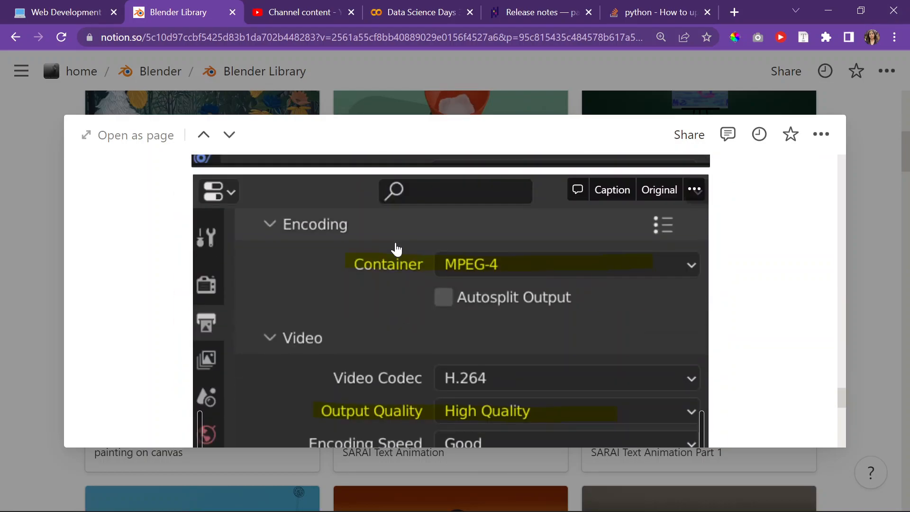
{"action": "scroll", "coordinate": [396, 249], "scroll_direction": "down", "scroll_amount": 6}
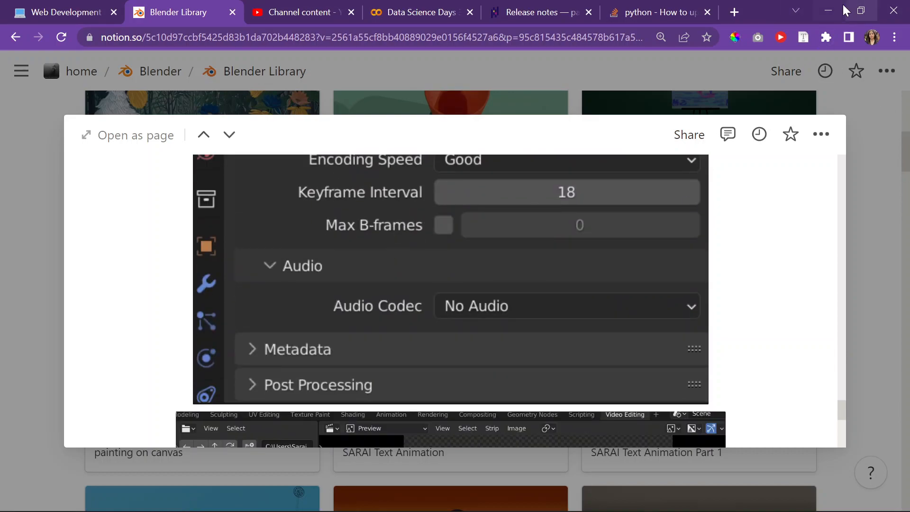
Return to Blender, save the project file and render the image sequence as an animation
{"action": "left_click", "coordinate": [830, 10]}
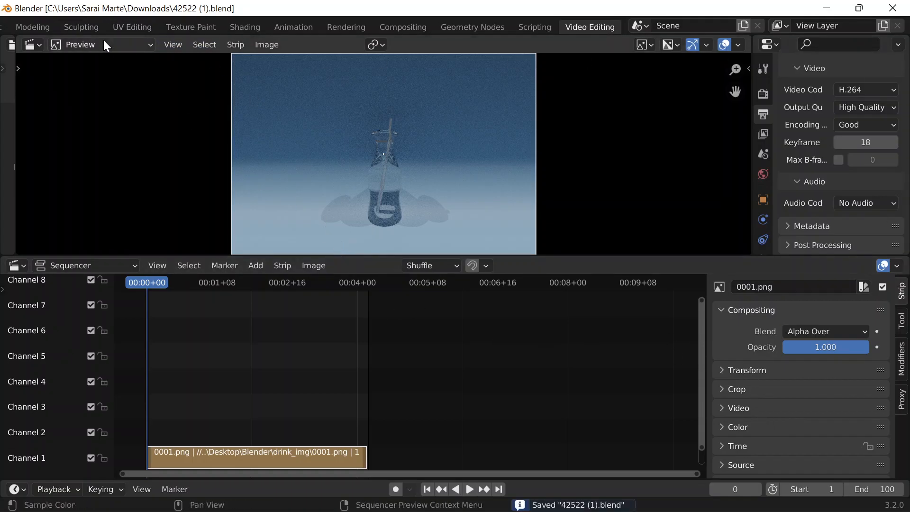
{"action": "scroll", "coordinate": [84, 25], "scroll_direction": "up", "scroll_amount": 6}
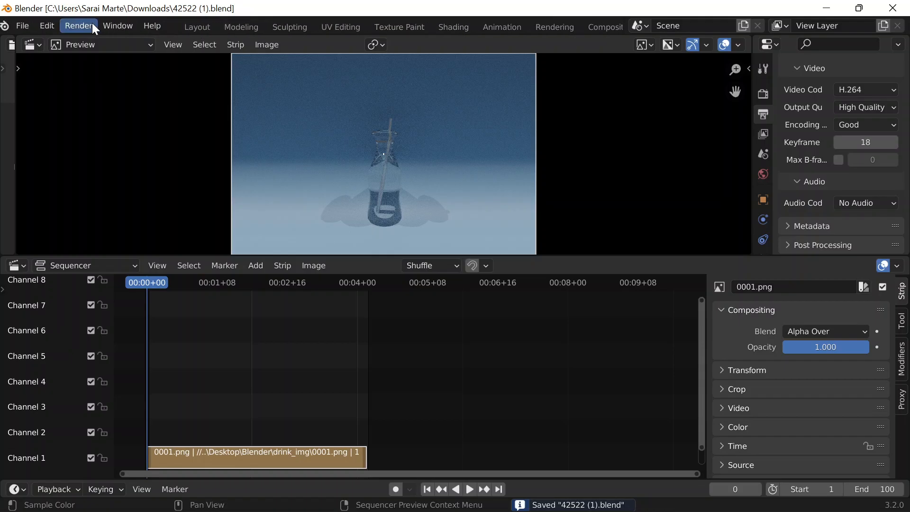
{"action": "left_click", "coordinate": [87, 25]}
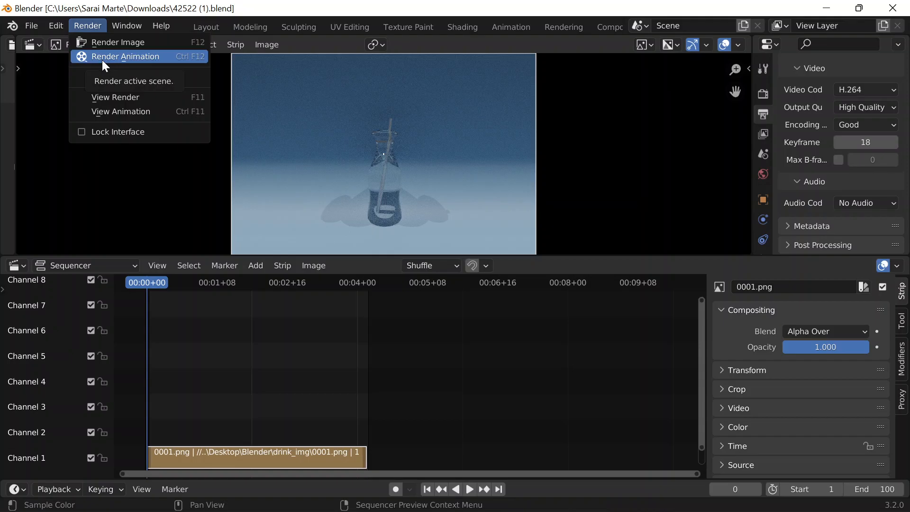
{"action": "left_click", "coordinate": [102, 60]}
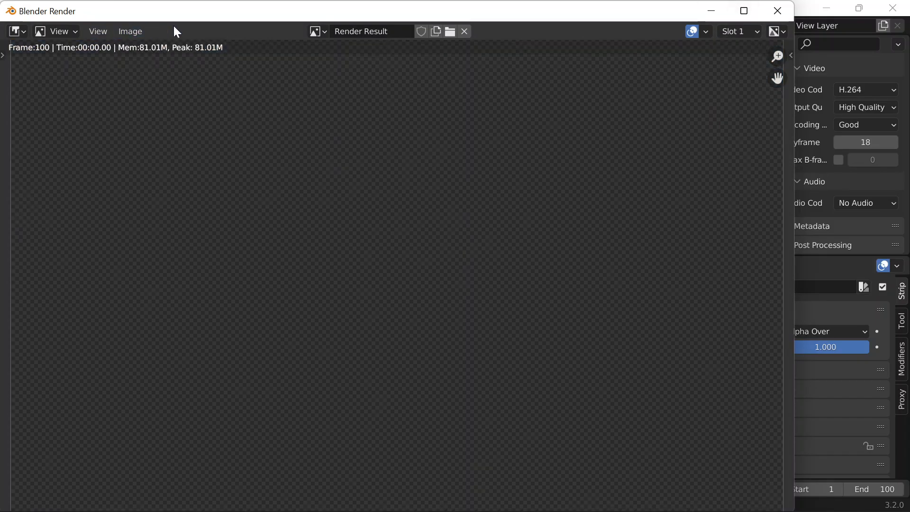
Try to save a copy of the render result from the render window
{"action": "left_click", "coordinate": [129, 31]}
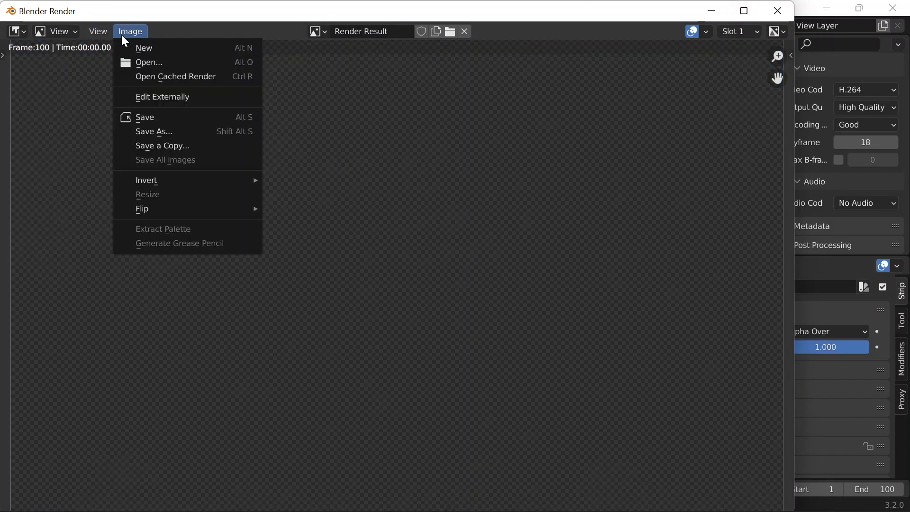
{"action": "left_click", "coordinate": [157, 138]}
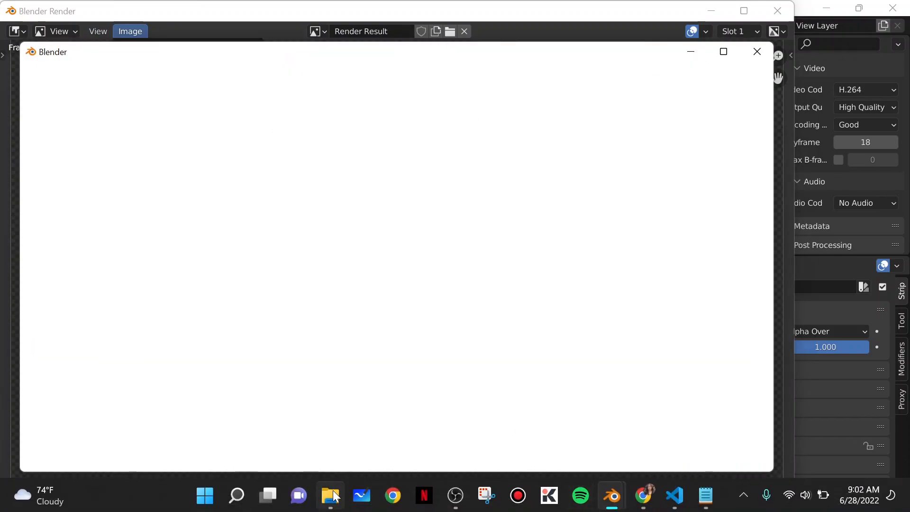
Switch to File Explorer, open the drink_video folder, play 0001-0100.mp4 and minimise the player and folder windows
{"action": "left_click", "coordinate": [332, 495]}
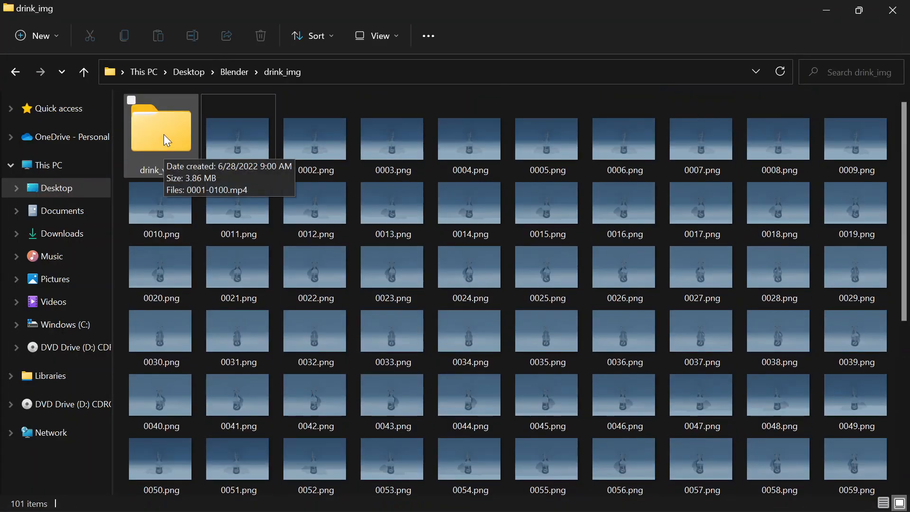
{"action": "double_click", "coordinate": [164, 135]}
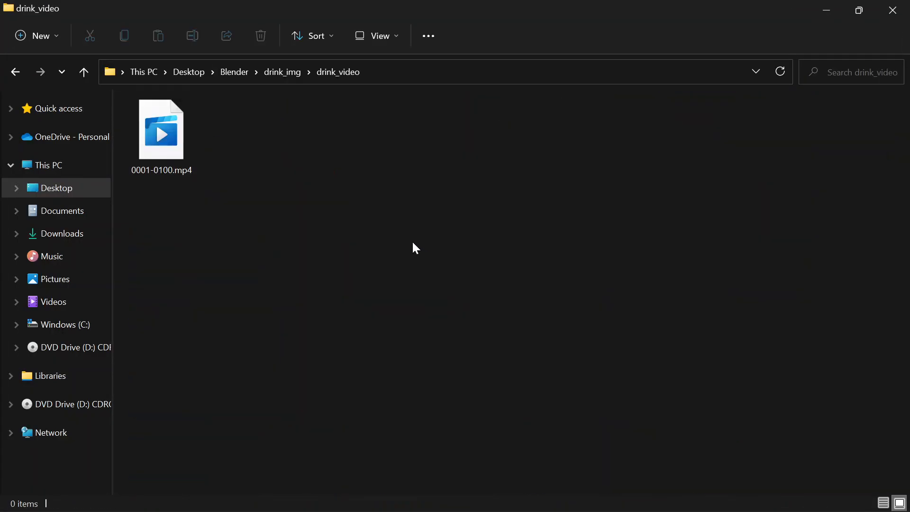
{"action": "double_click", "coordinate": [159, 140]}
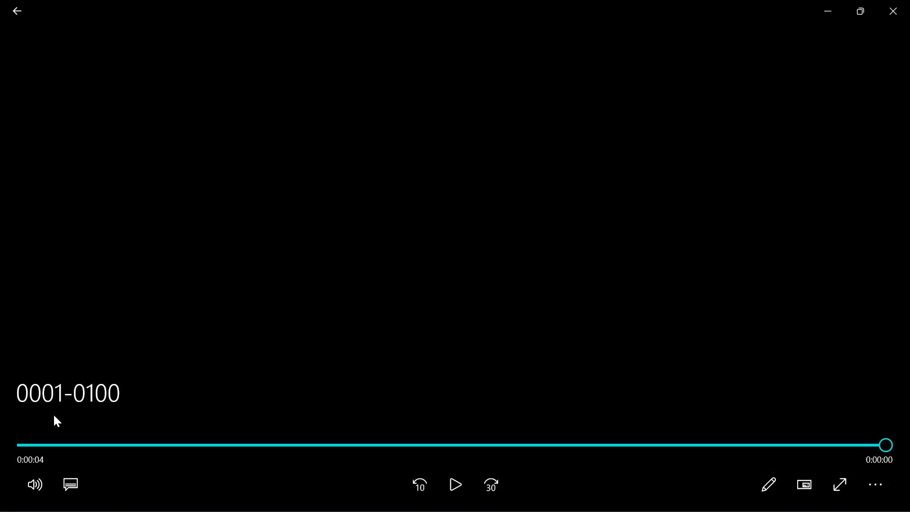
{"action": "left_click", "coordinate": [32, 444]}
{"action": "left_click", "coordinate": [820, 12]}
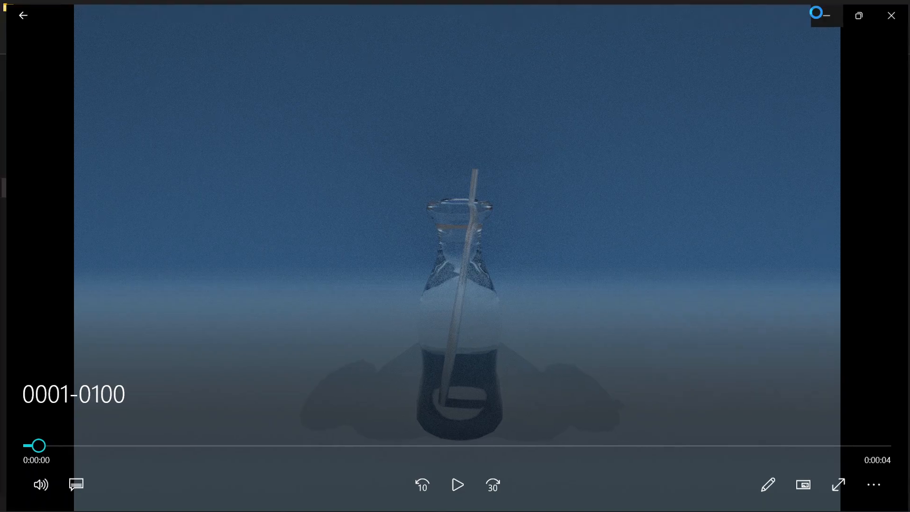
{"action": "left_click", "coordinate": [830, 9]}
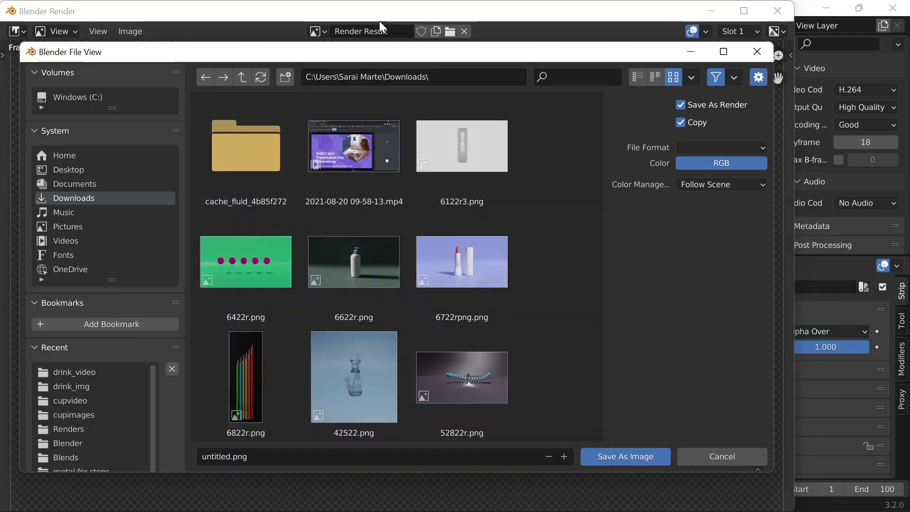
Return to Blender, dismiss the file-saving dialog, close the render window and minimise the main window
{"action": "left_click", "coordinate": [762, 58]}
{"action": "left_click", "coordinate": [774, 14]}
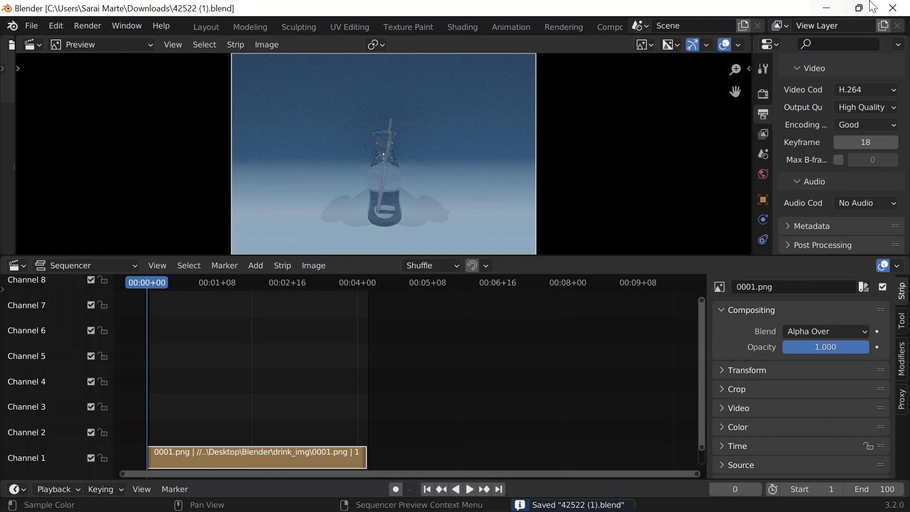
{"action": "left_click", "coordinate": [827, 8]}
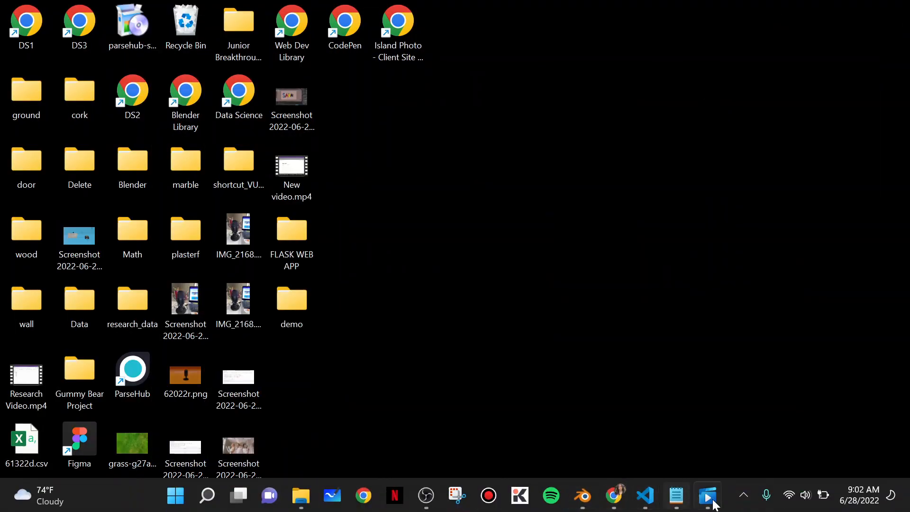
Switch to the Blender Library in Chrome, look back through the Day 135 entry and close it
{"action": "left_click", "coordinate": [621, 503]}
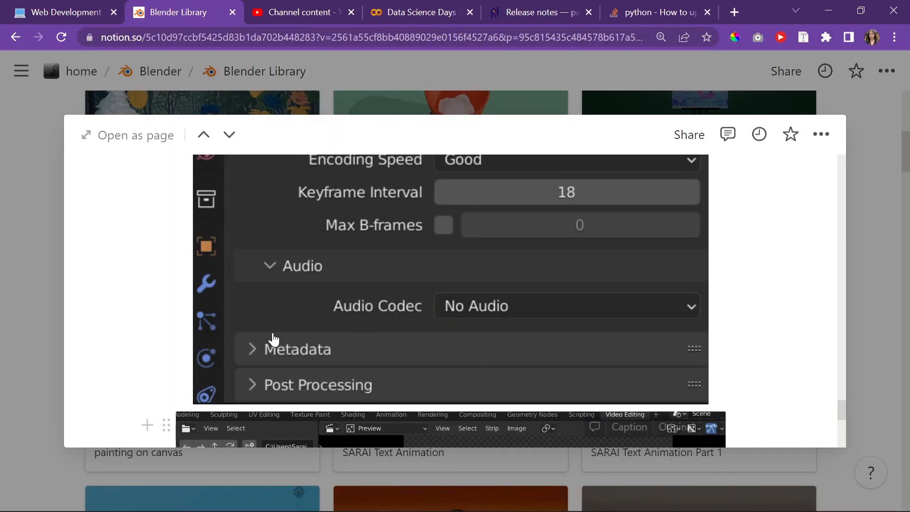
{"action": "scroll", "coordinate": [249, 335], "scroll_direction": "down", "scroll_amount": 5}
{"action": "scroll", "coordinate": [249, 335], "scroll_direction": "up", "scroll_amount": 10}
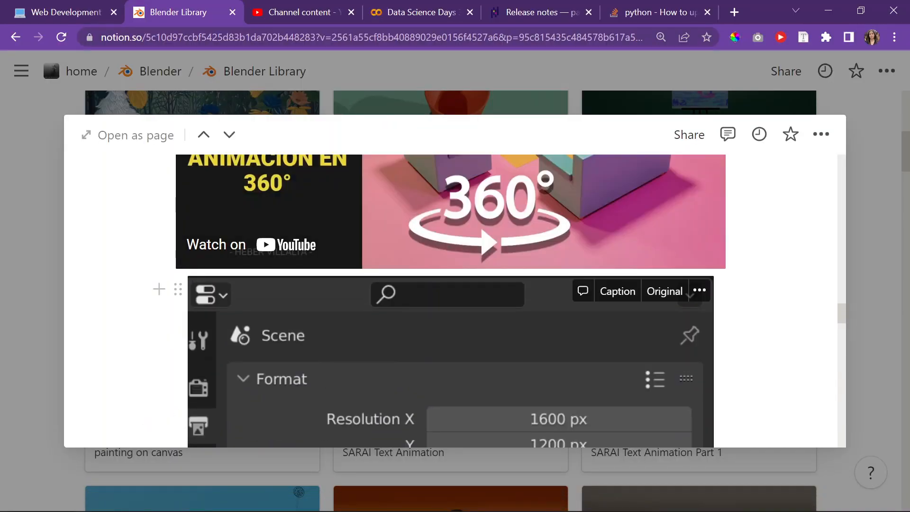
{"action": "scroll", "coordinate": [132, 299], "scroll_direction": "up", "scroll_amount": 10}
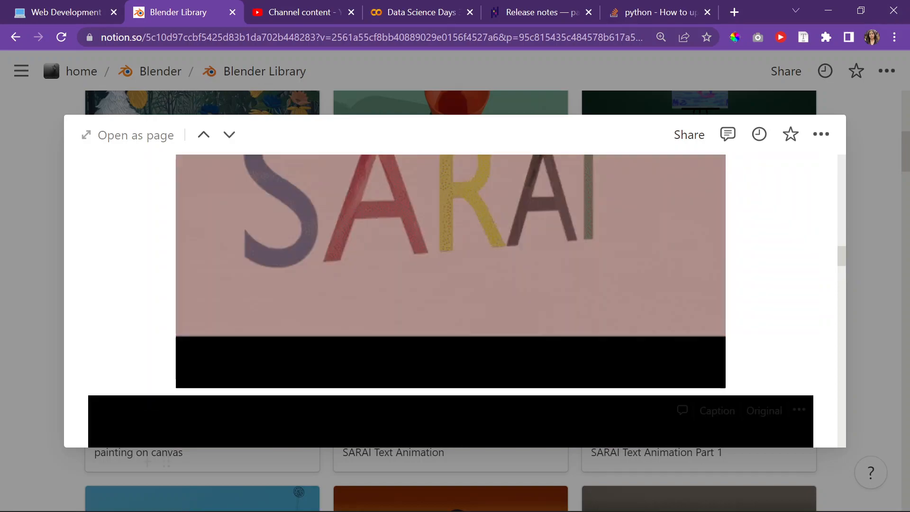
{"action": "scroll", "coordinate": [133, 296], "scroll_direction": "up", "scroll_amount": 10}
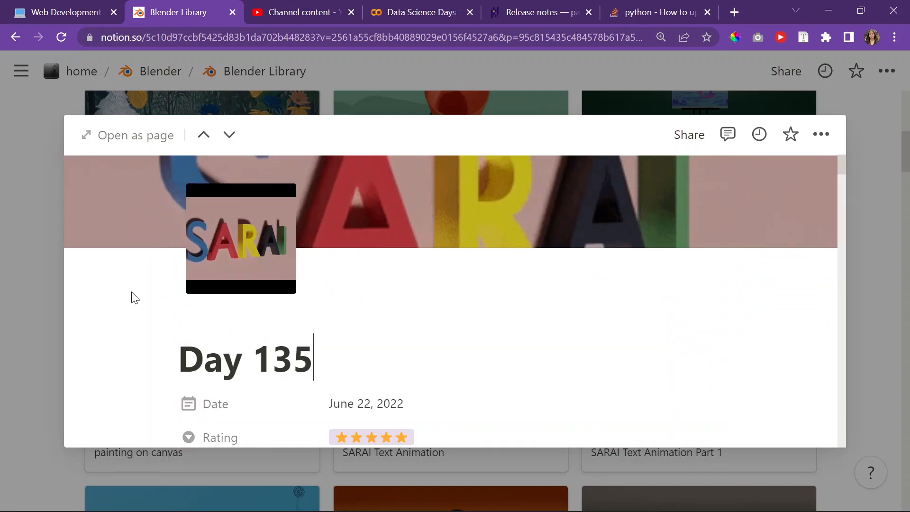
{"action": "left_click", "coordinate": [28, 133]}
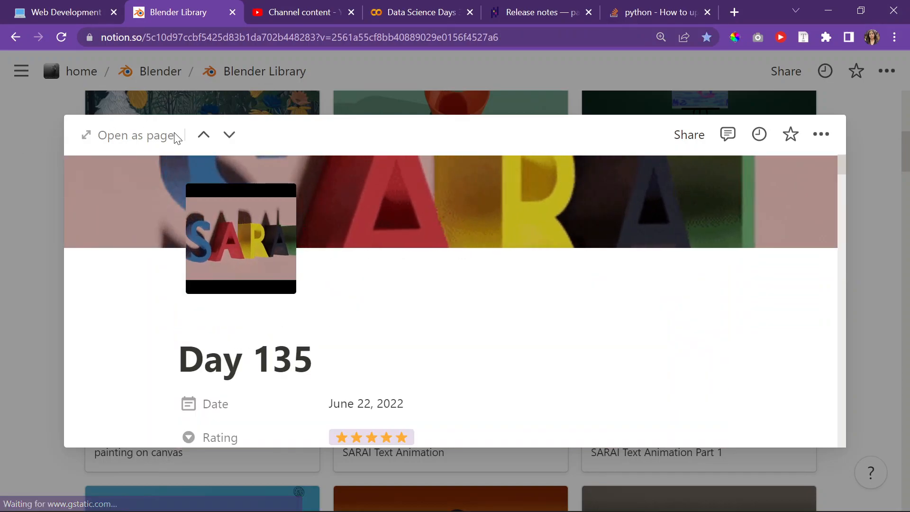
{"action": "scroll", "coordinate": [237, 201], "scroll_direction": "up", "scroll_amount": 5}
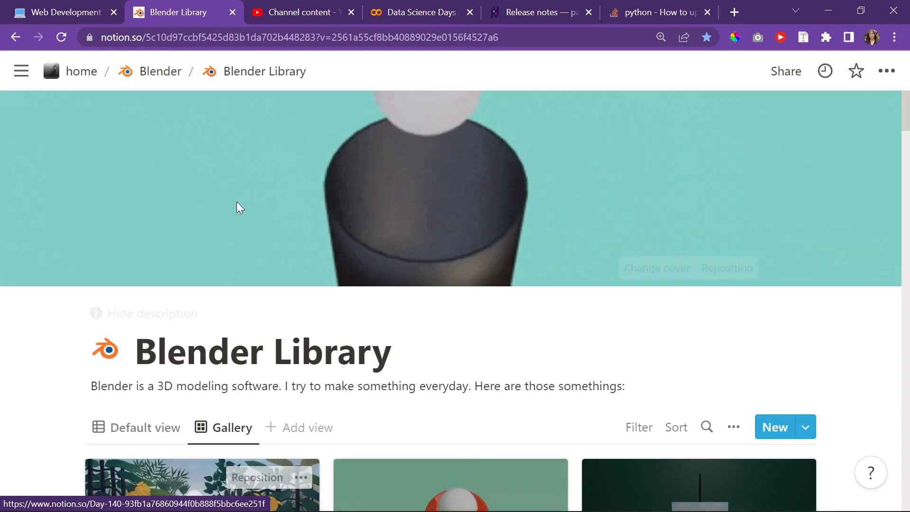
Go back to the drink_video folder, replay 0001-0100.mp4 from the start, then close the player and minimise the folder
{"action": "mouse_move", "coordinate": [301, 496]}
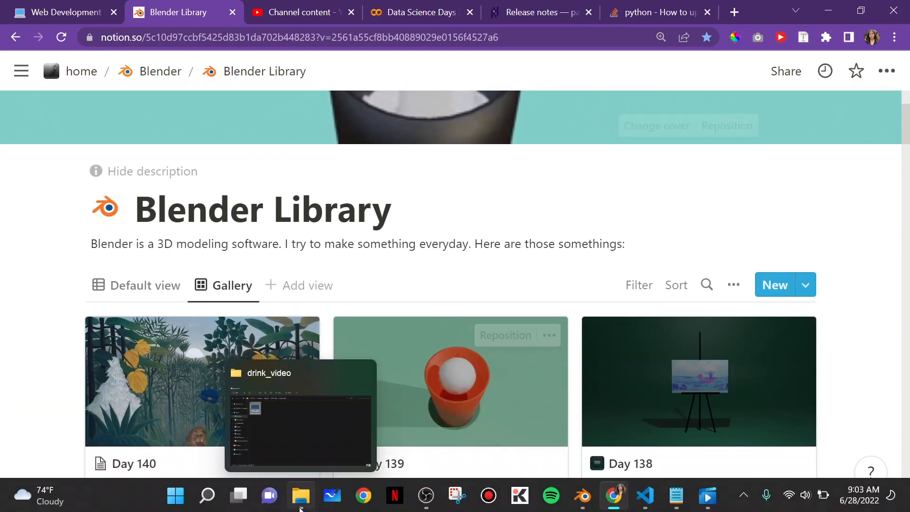
{"action": "left_click", "coordinate": [336, 428]}
{"action": "double_click", "coordinate": [186, 138]}
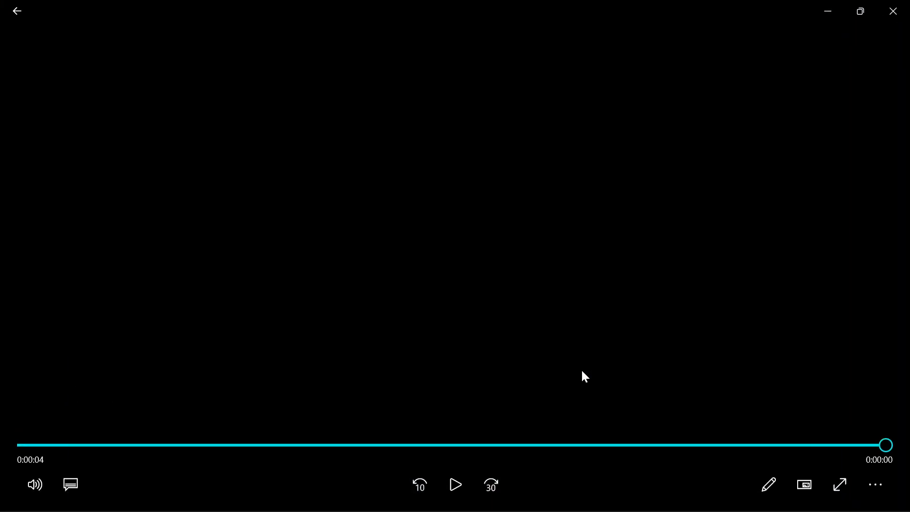
{"action": "left_click", "coordinate": [21, 445]}
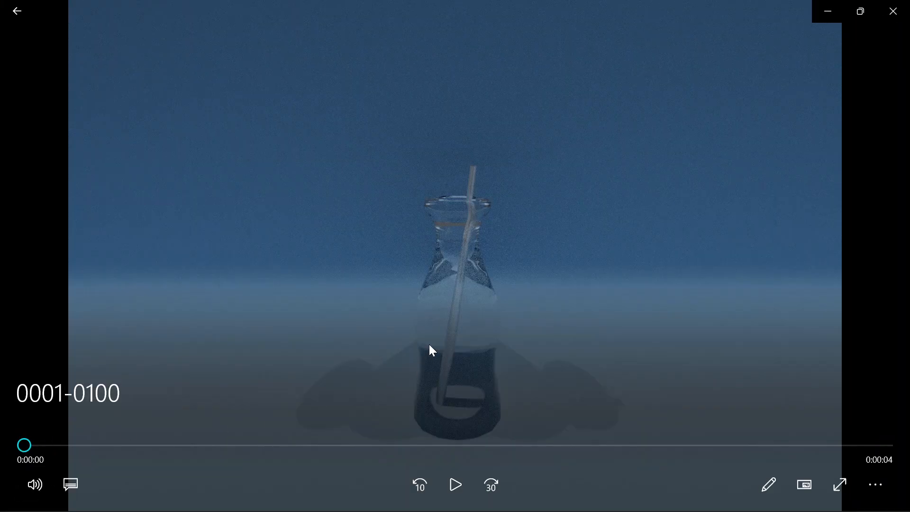
{"action": "left_click", "coordinate": [455, 484]}
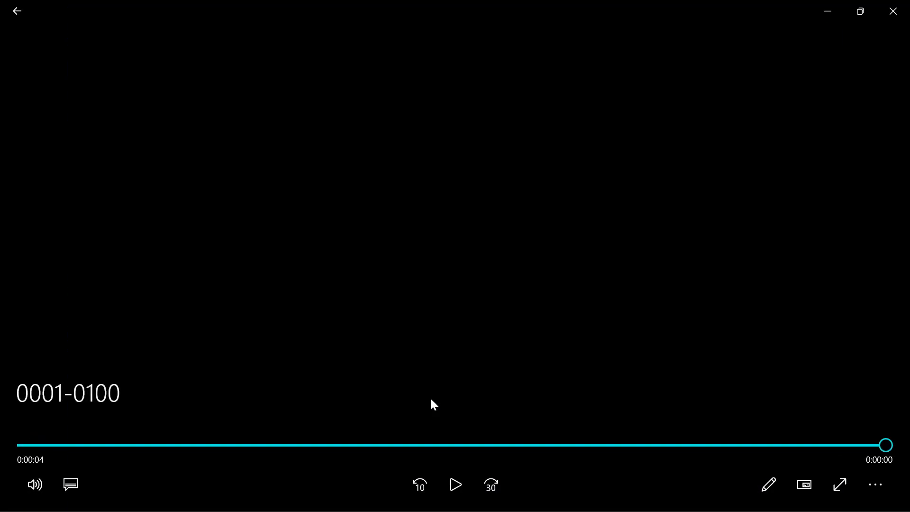
{"action": "left_click", "coordinate": [893, 10]}
{"action": "left_click", "coordinate": [831, 8]}
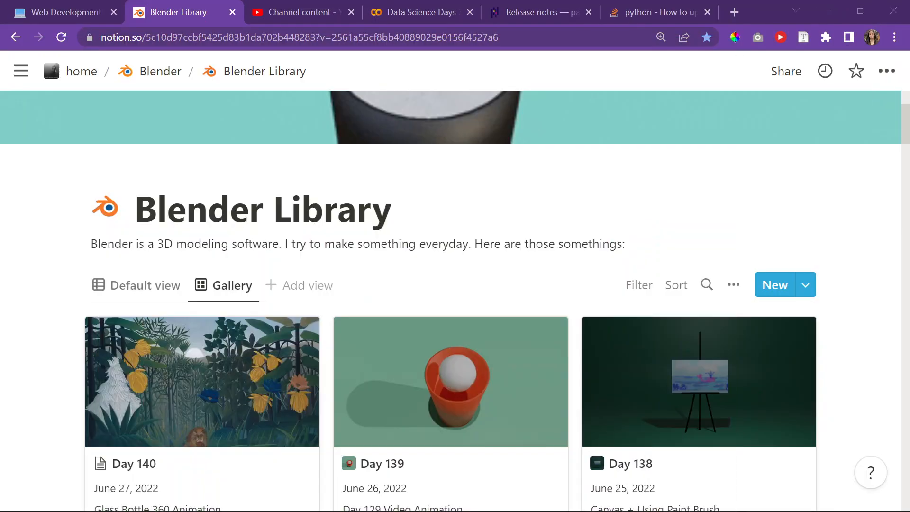
{"action": "mouse_move", "coordinate": [455, 495]}
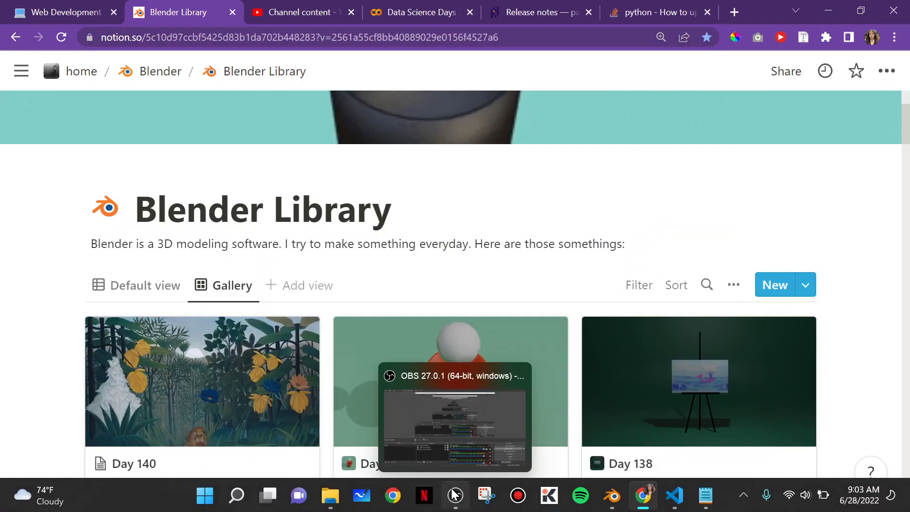
{"action": "left_click", "coordinate": [541, 336]}
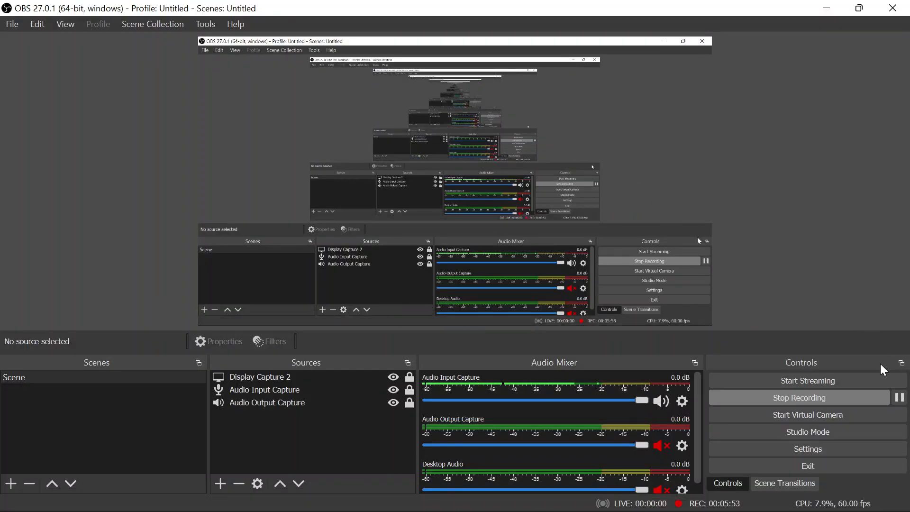